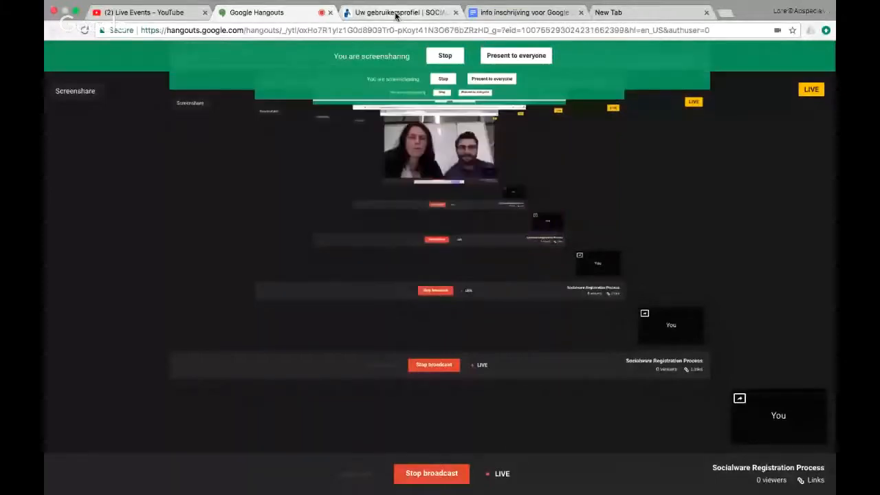
Bring up the SocialWare registration form page in the browser.
{"action": "left_click", "coordinate": [399, 15]}
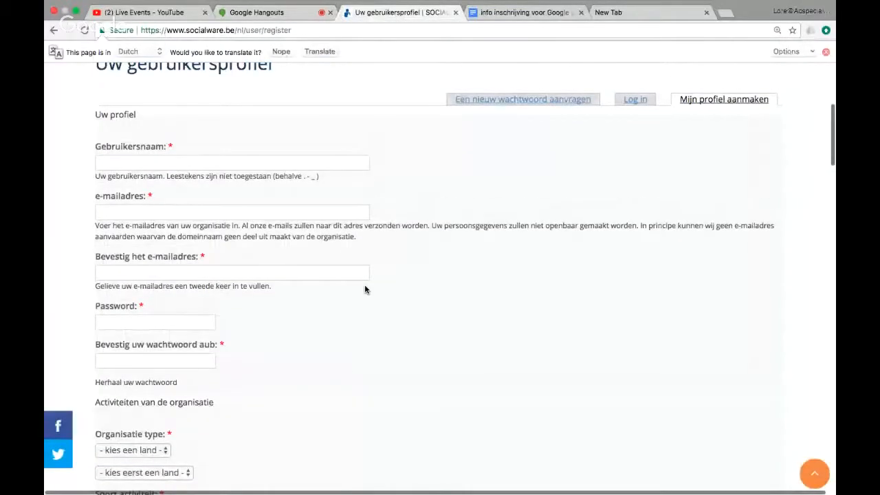
Select the registration page's web address and show the site's NL language choices.
{"action": "scroll", "coordinate": [365, 261], "scroll_direction": "up", "scroll_amount": 4}
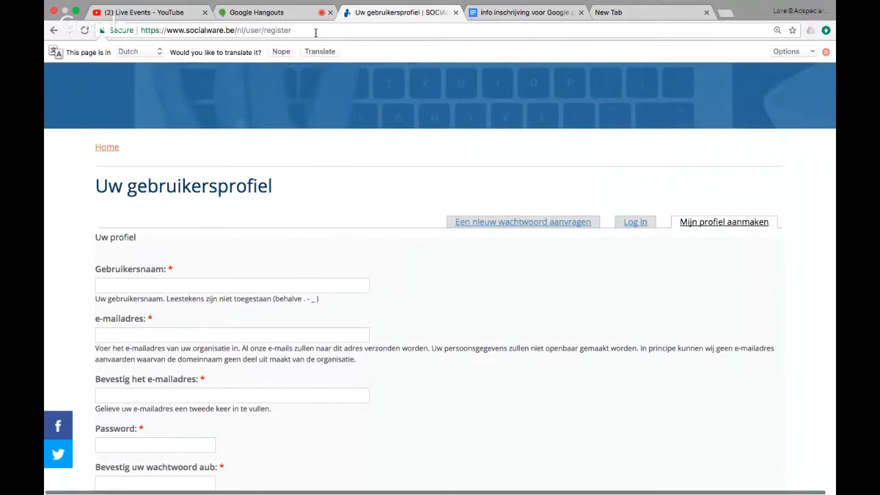
{"action": "left_click_drag", "start_coordinate": [315, 33], "coordinate": [152, 35]}
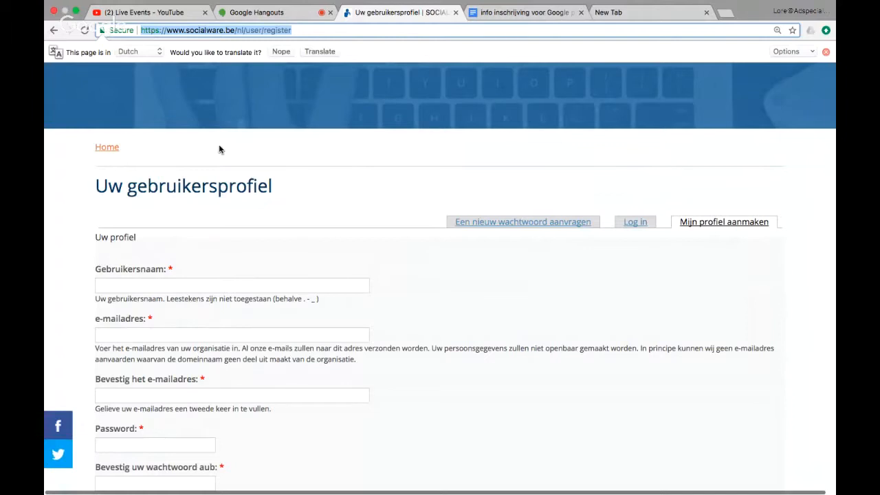
{"action": "scroll", "coordinate": [354, 189], "scroll_direction": "up", "scroll_amount": 3}
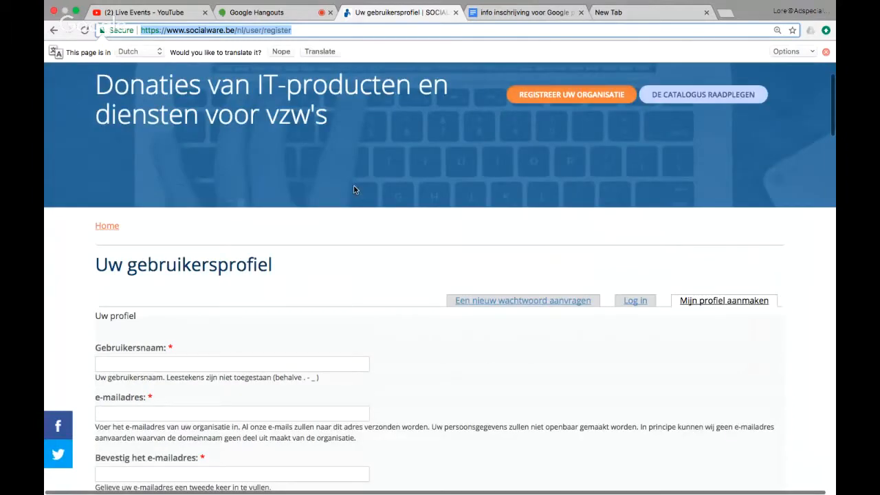
{"action": "scroll", "coordinate": [202, 119], "scroll_direction": "up", "scroll_amount": 2}
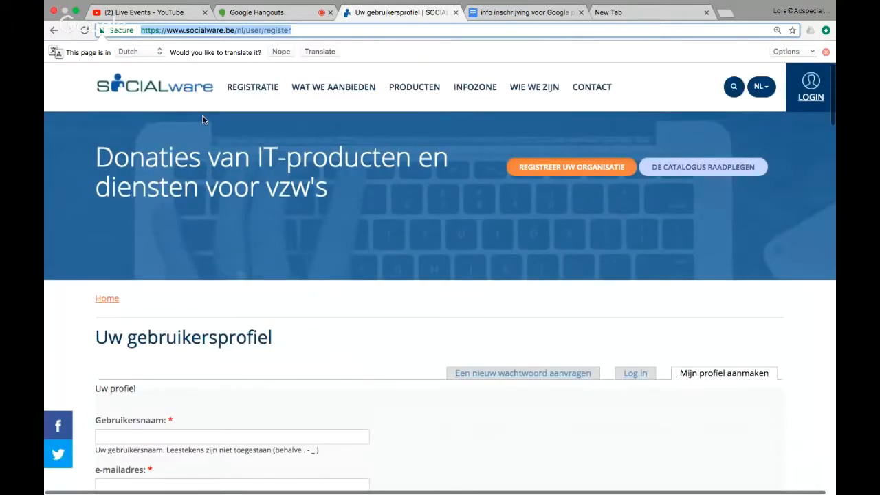
{"action": "left_click", "coordinate": [761, 88]}
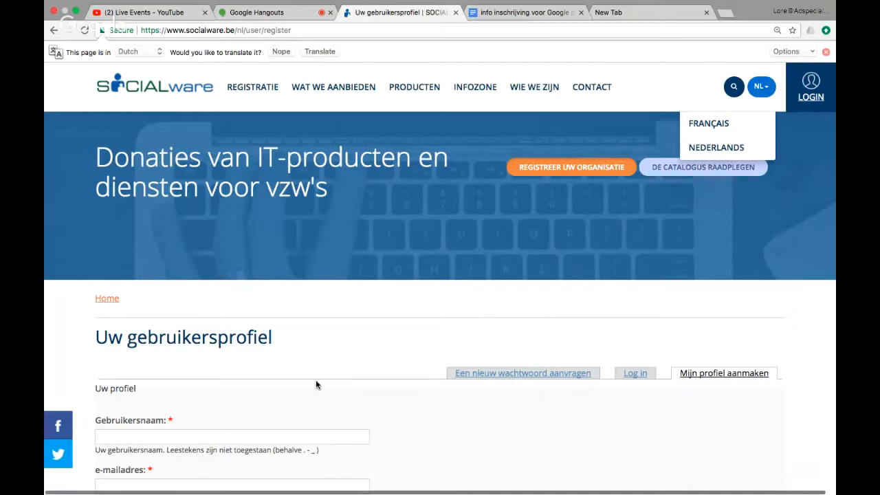
Scroll through the empty registration form to review its fields.
{"action": "scroll", "coordinate": [316, 384], "scroll_direction": "down", "scroll_amount": 1}
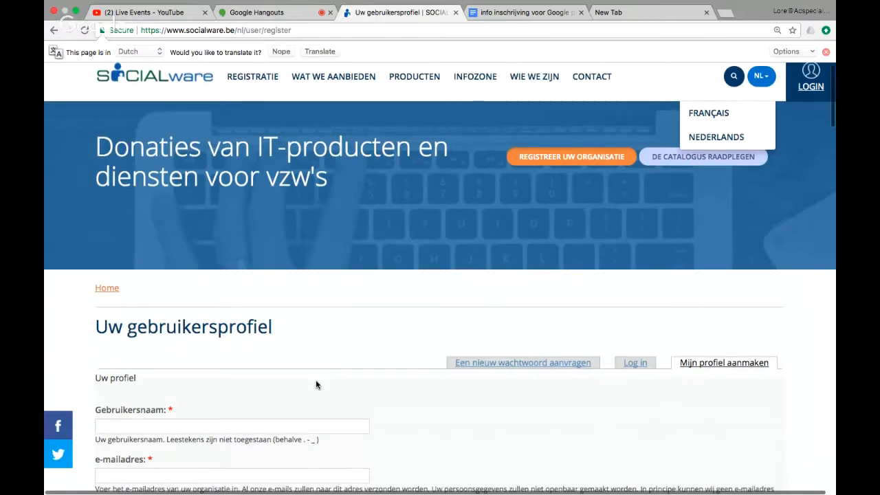
{"action": "scroll", "coordinate": [316, 384], "scroll_direction": "down", "scroll_amount": 3}
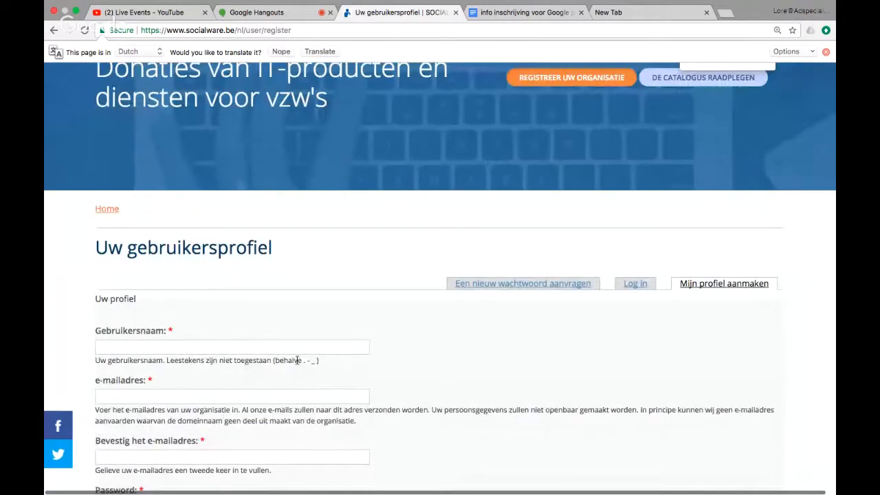
{"action": "scroll", "coordinate": [296, 356], "scroll_direction": "down", "scroll_amount": 1}
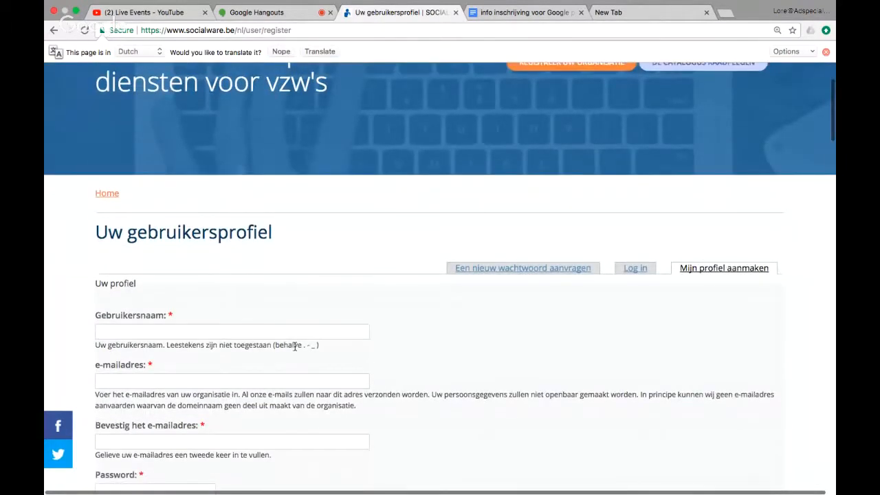
{"action": "scroll", "coordinate": [243, 263], "scroll_direction": "down", "scroll_amount": 2}
{"action": "scroll", "coordinate": [232, 255], "scroll_direction": "down", "scroll_amount": 2}
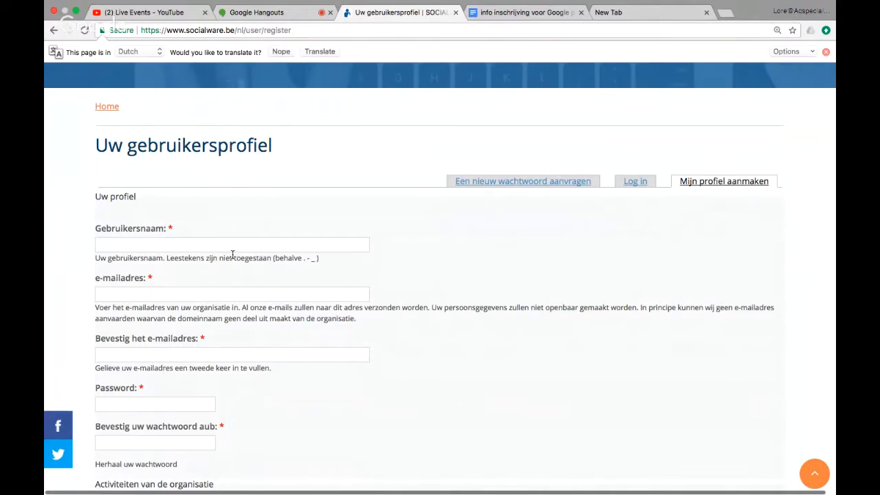
{"action": "scroll", "coordinate": [231, 251], "scroll_direction": "up", "scroll_amount": 2}
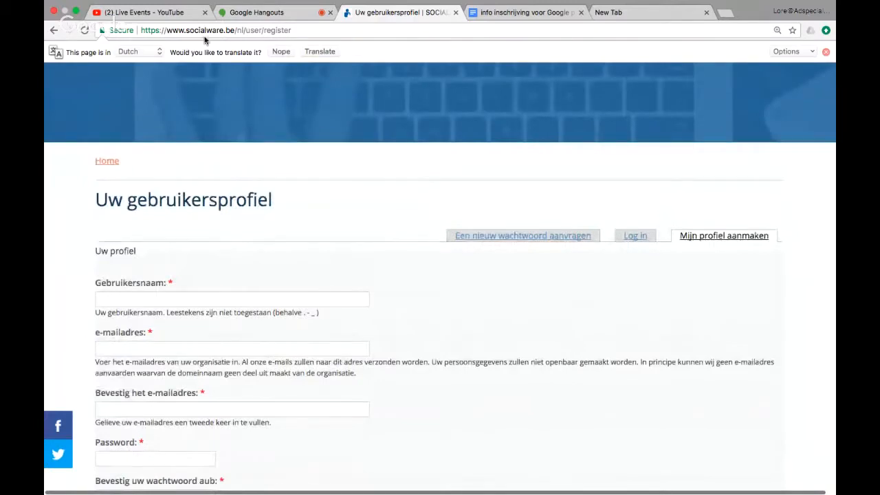
{"action": "scroll", "coordinate": [252, 323], "scroll_direction": "down", "scroll_amount": 2}
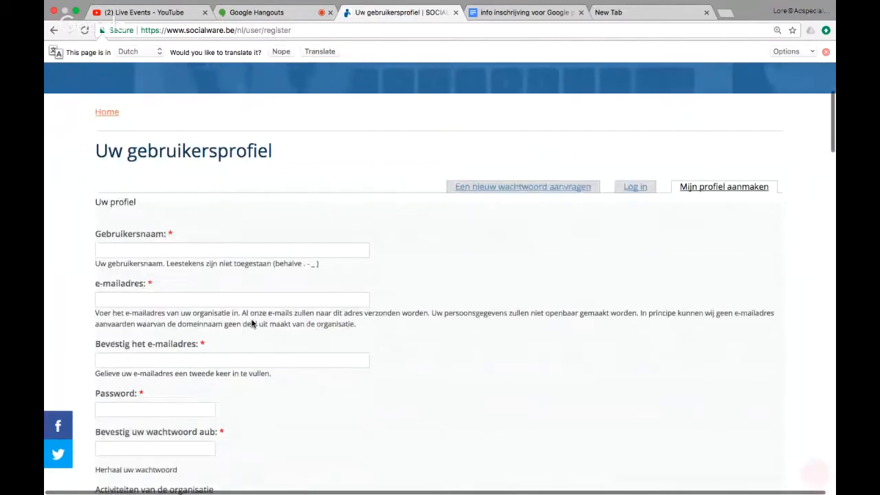
{"action": "scroll", "coordinate": [252, 323], "scroll_direction": "down", "scroll_amount": 4}
{"action": "scroll", "coordinate": [252, 323], "scroll_direction": "down", "scroll_amount": 3}
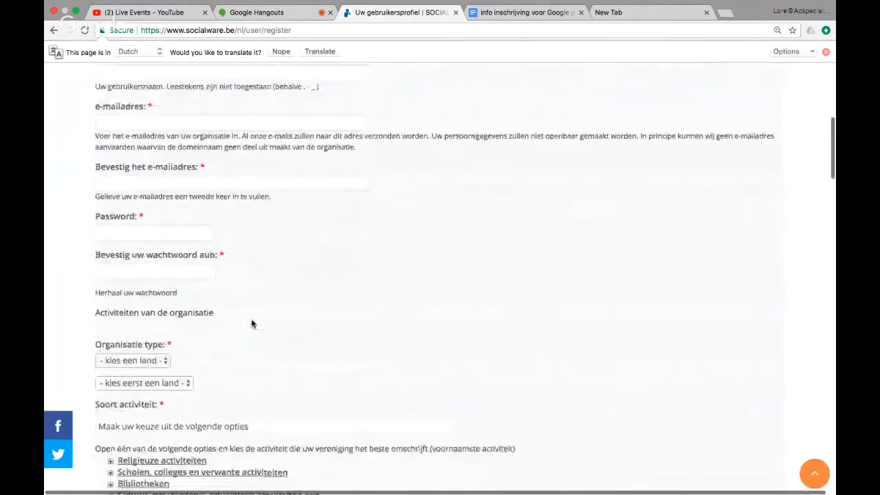
{"action": "scroll", "coordinate": [252, 324], "scroll_direction": "up", "scroll_amount": 4}
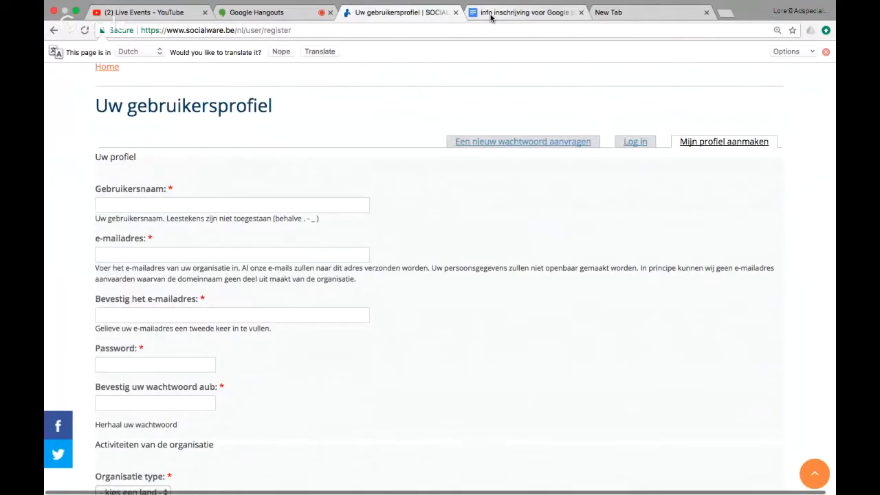
Copy 'UStart Belgium' from the 'info inschrijving' notes, ready for the username field.
{"action": "left_click", "coordinate": [491, 18]}
{"action": "scroll", "coordinate": [381, 351], "scroll_direction": "down", "scroll_amount": 3}
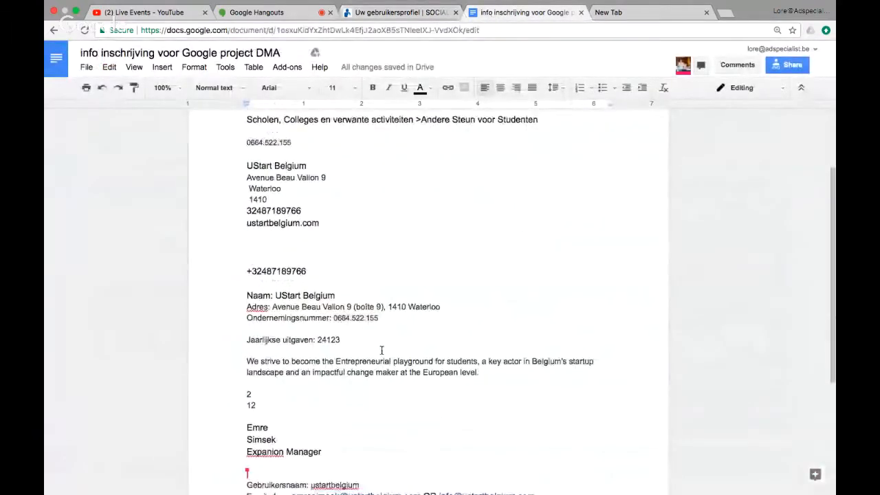
{"action": "scroll", "coordinate": [381, 350], "scroll_direction": "up", "scroll_amount": 4}
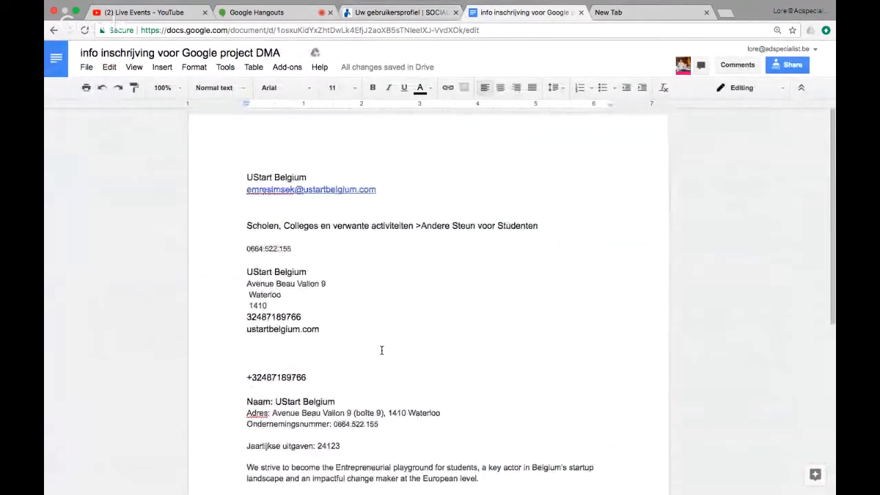
{"action": "left_click", "coordinate": [395, 14]}
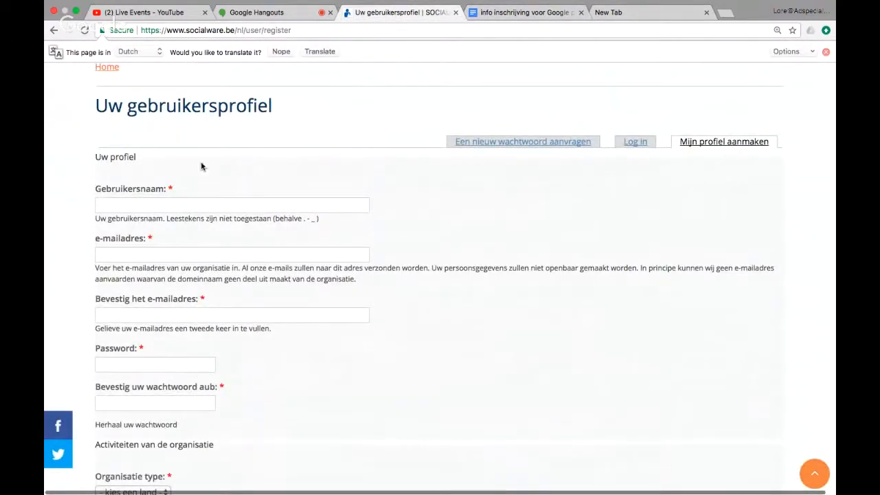
{"action": "left_click", "coordinate": [166, 204]}
{"action": "left_click", "coordinate": [501, 12]}
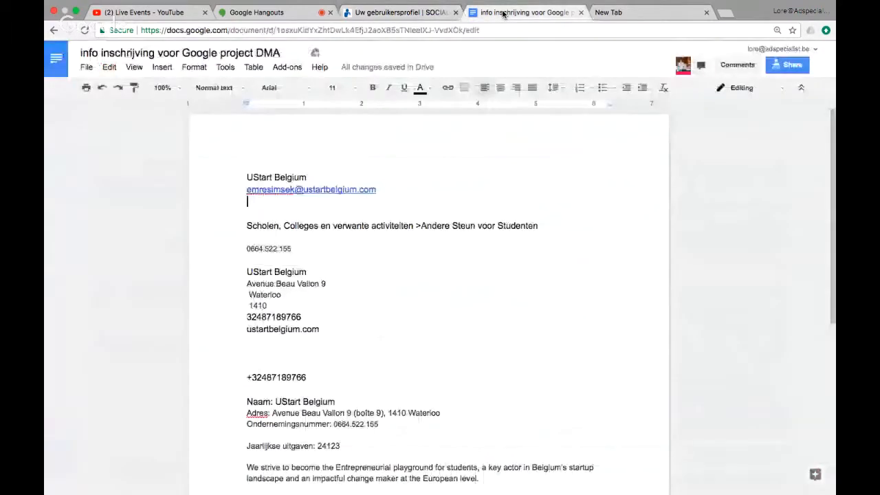
{"action": "left_click_drag", "start_coordinate": [309, 177], "coordinate": [244, 177]}
{"action": "key", "text": "ctrl+c"}
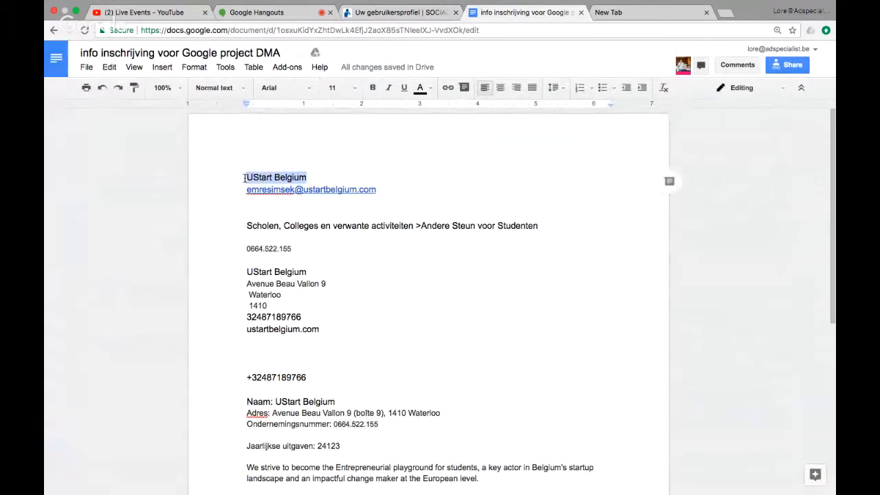
{"action": "left_click", "coordinate": [398, 12]}
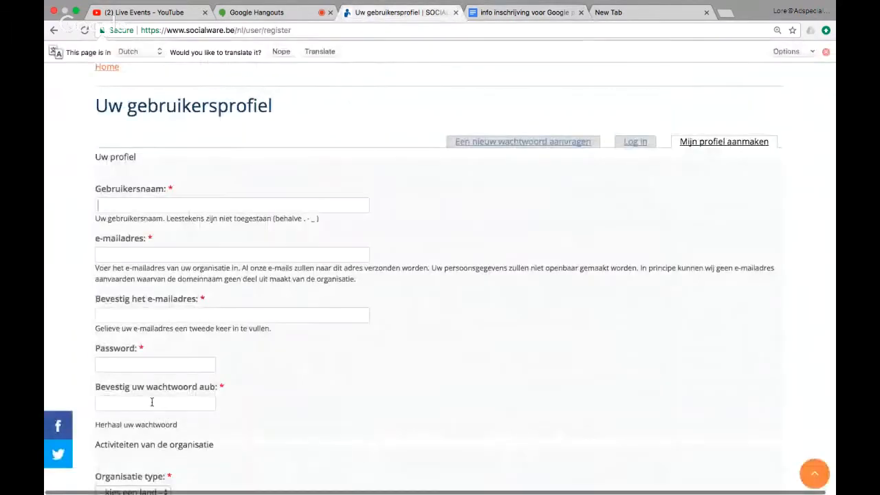
Paste UStart Belgium as the Gebruikersnaam.
{"action": "key", "text": "ctrl+v"}
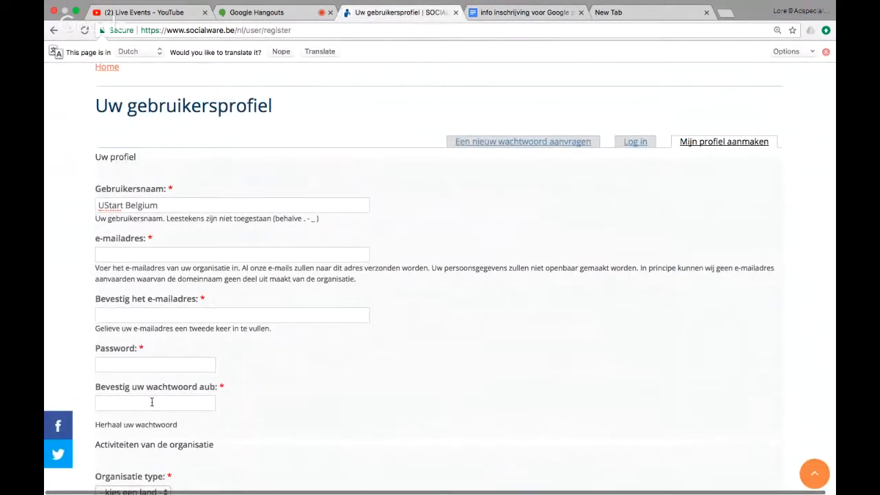
{"action": "left_click", "coordinate": [132, 249]}
{"action": "left_click_drag", "start_coordinate": [640, 267], "coordinate": [640, 280]}
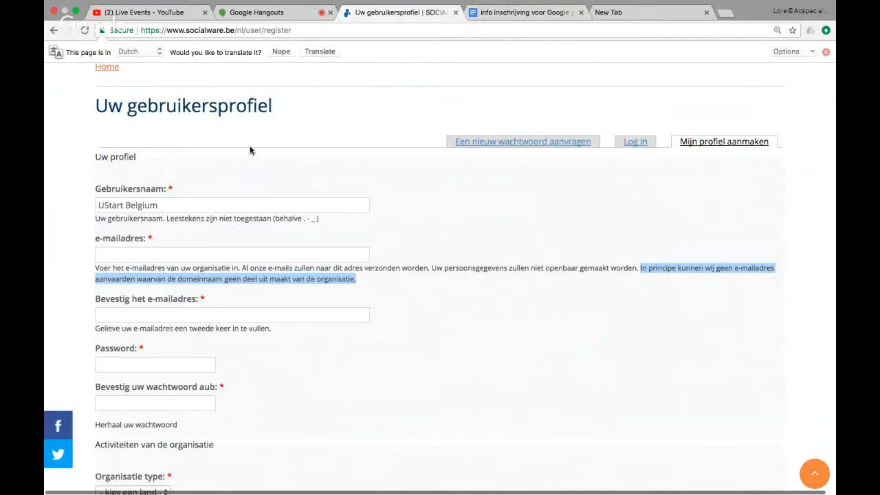
Copy the organisation's e-mail address from the notes into both e-mail fields.
{"action": "left_click", "coordinate": [529, 14]}
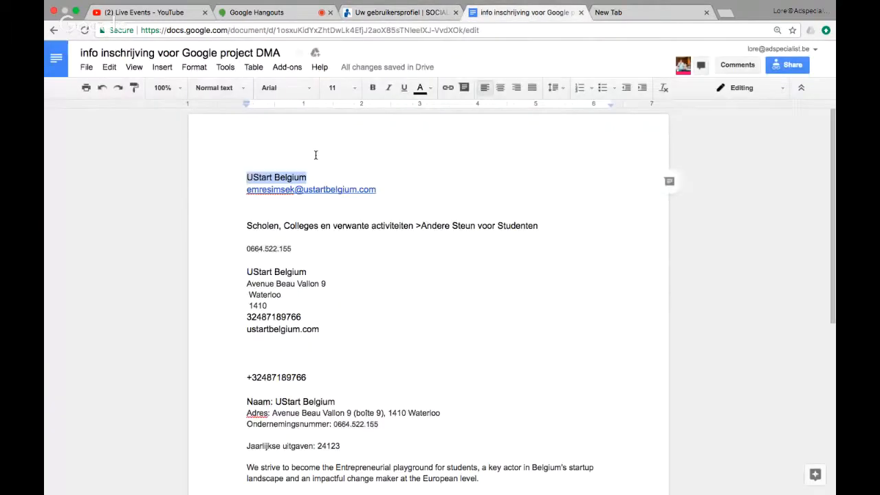
{"action": "left_click_drag", "start_coordinate": [376, 190], "coordinate": [240, 194]}
{"action": "key", "text": "super+c"}
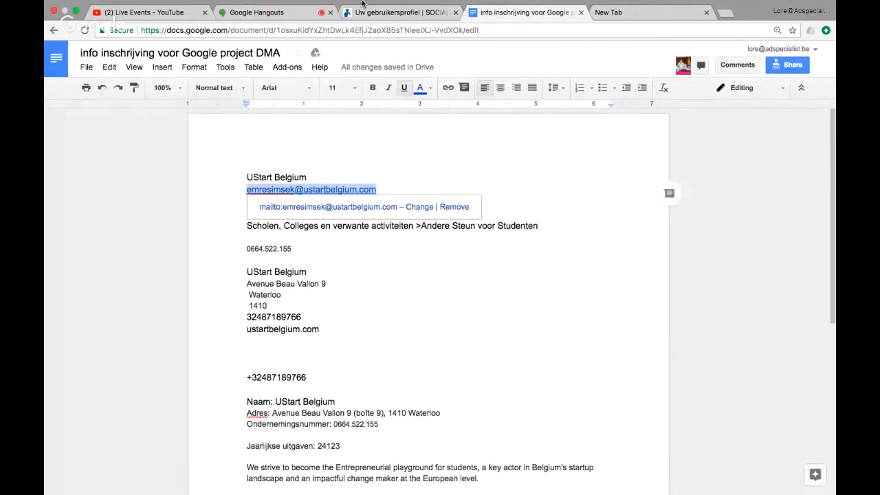
{"action": "left_click", "coordinate": [379, 14]}
{"action": "left_click", "coordinate": [176, 254]}
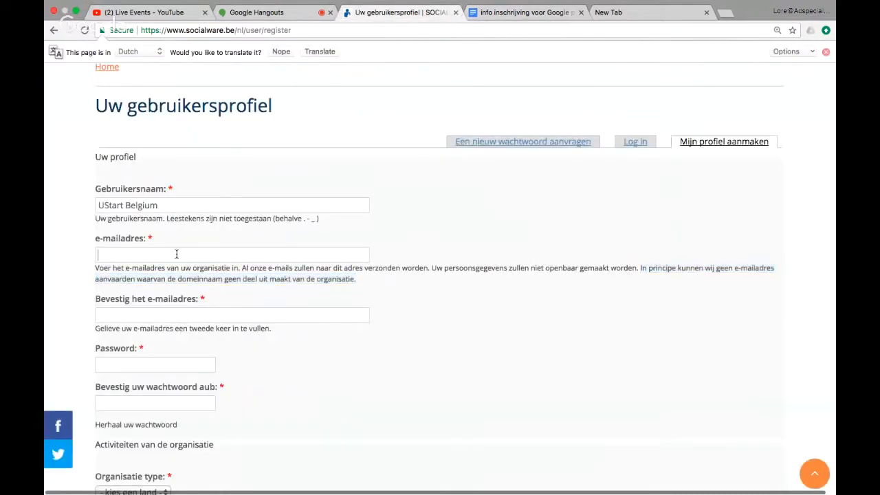
{"action": "key", "text": "super+v"}
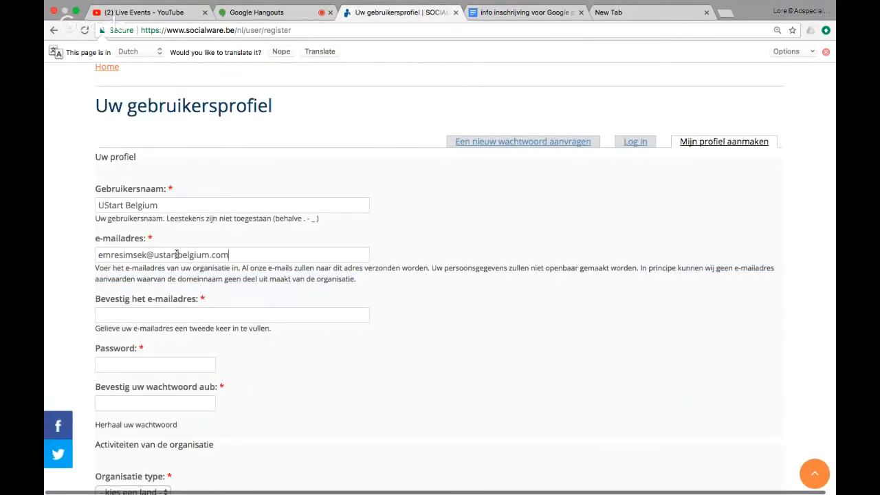
{"action": "left_click", "coordinate": [186, 311]}
{"action": "key", "text": "super+v"}
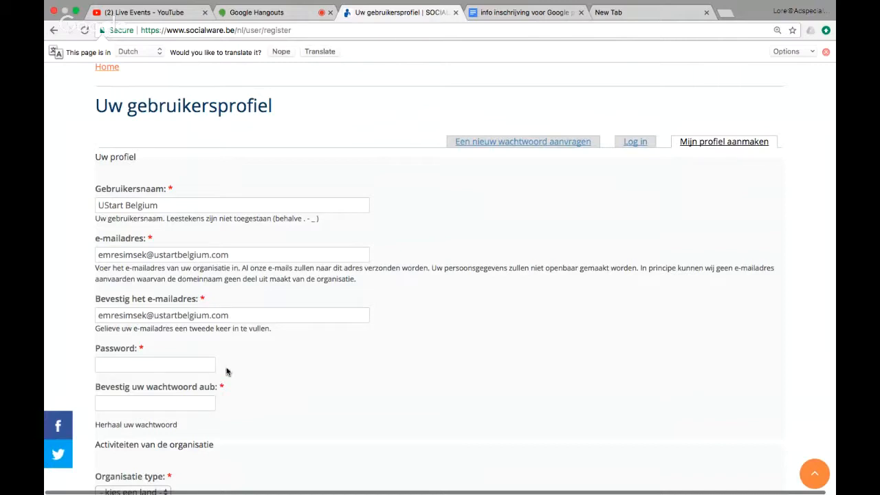
Type the account password and move to the 'Bevestig uw wachtwoord aub' confirmation field.
{"action": "scroll", "coordinate": [228, 372], "scroll_direction": "down", "scroll_amount": 1}
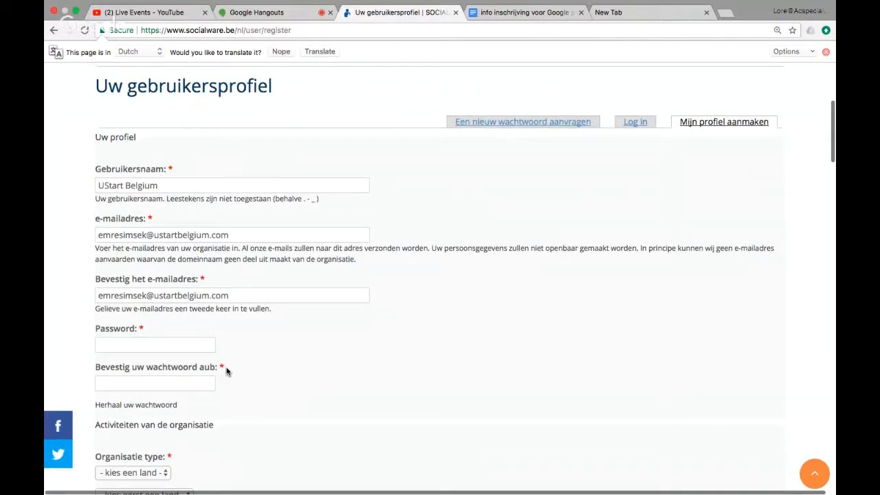
{"action": "scroll", "coordinate": [157, 311], "scroll_direction": "down", "scroll_amount": 2}
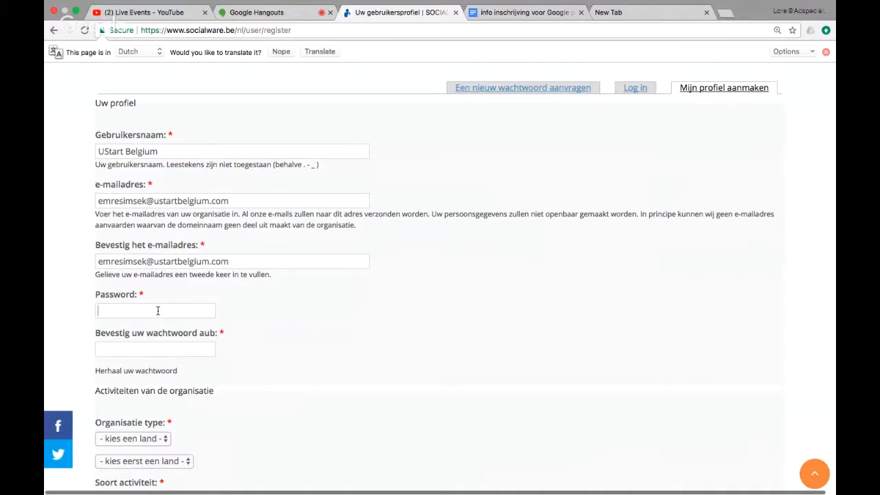
{"action": "type", "text": "•••"}
{"action": "key", "text": "BackSpace"}
{"action": "type", "text": "•••••••••"}
{"action": "left_click", "coordinate": [137, 353]}
{"action": "type", "text": "•••••••••"}
{"action": "scroll", "coordinate": [230, 379], "scroll_direction": "down", "scroll_amount": 3}
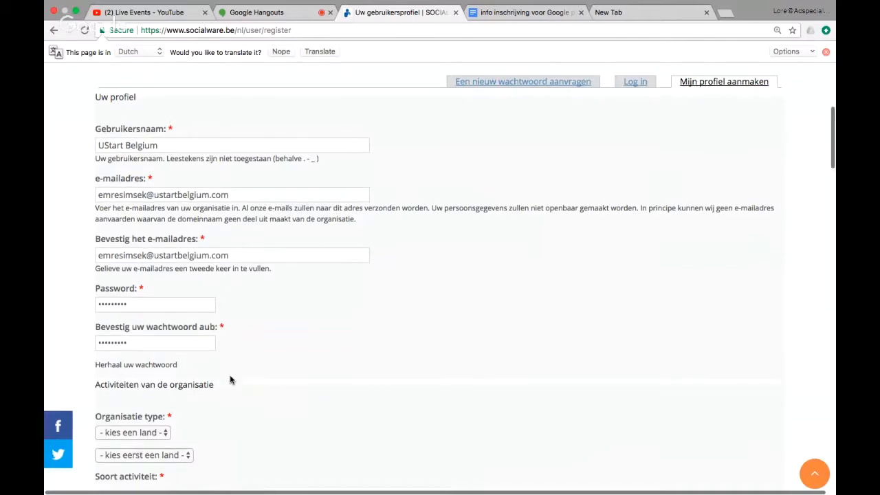
{"action": "scroll", "coordinate": [230, 379], "scroll_direction": "down", "scroll_amount": 5}
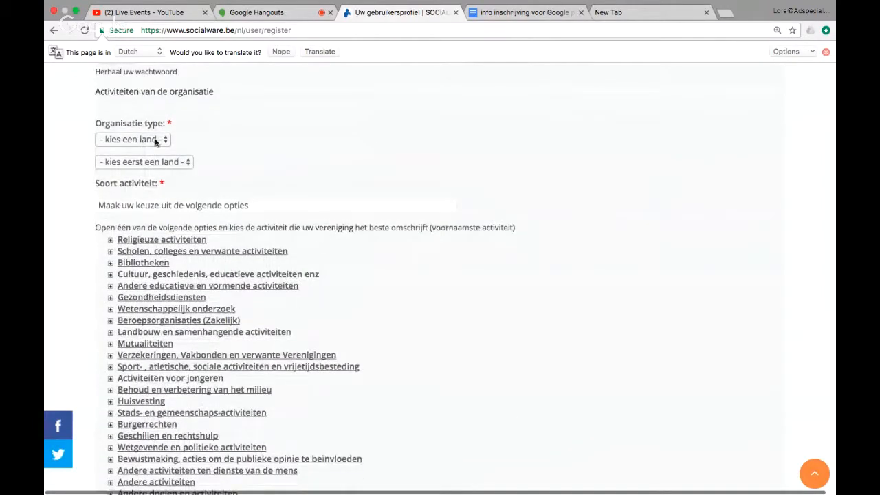
Set the Organisatie type to Belgium, Non-profit.
{"action": "left_click", "coordinate": [155, 142]}
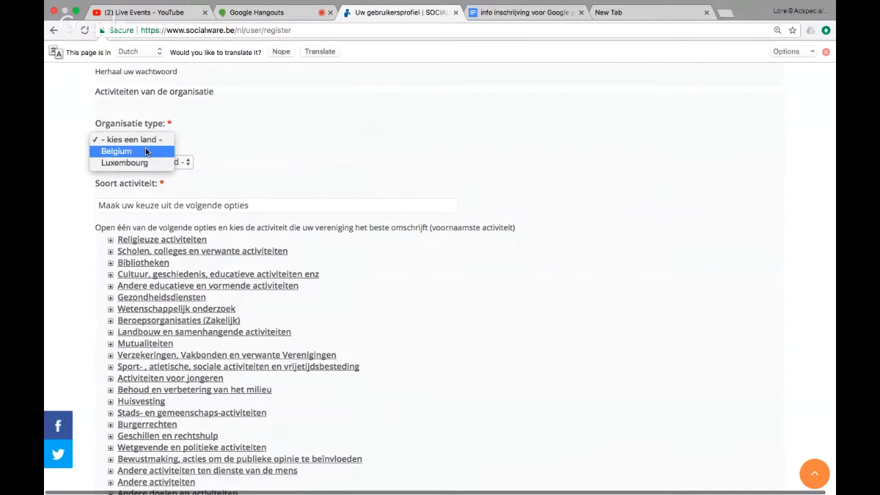
{"action": "left_click", "coordinate": [146, 151]}
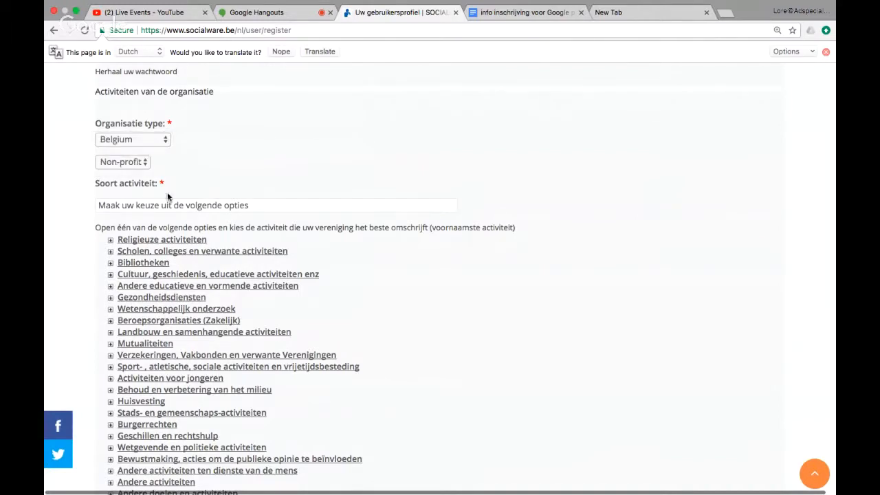
{"action": "scroll", "coordinate": [172, 206], "scroll_direction": "down", "scroll_amount": 1}
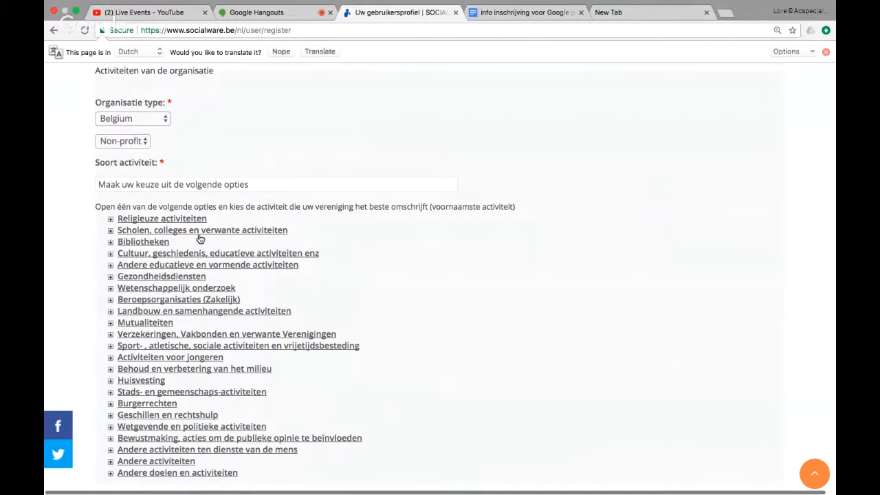
Choose 'Andere steun voor de studenten' under 'Scholen, colleges en verwante activiteiten' as activity.
{"action": "left_click", "coordinate": [146, 233]}
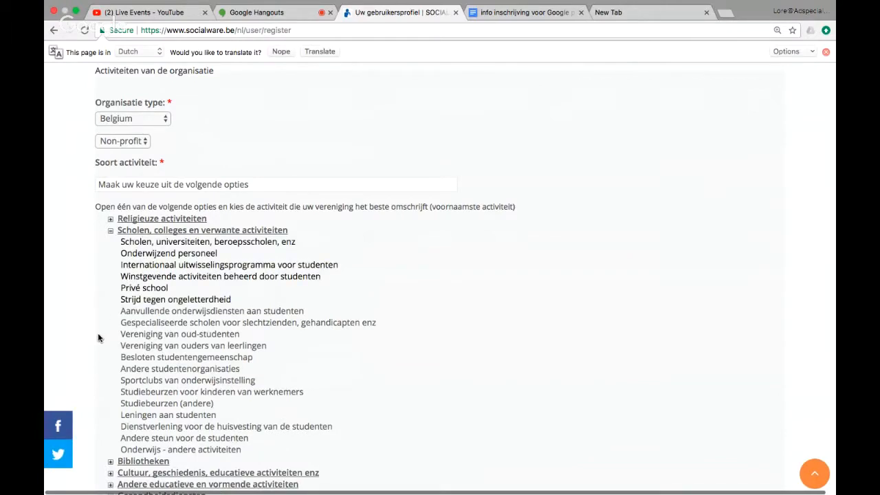
{"action": "scroll", "coordinate": [112, 421], "scroll_direction": "down", "scroll_amount": 1}
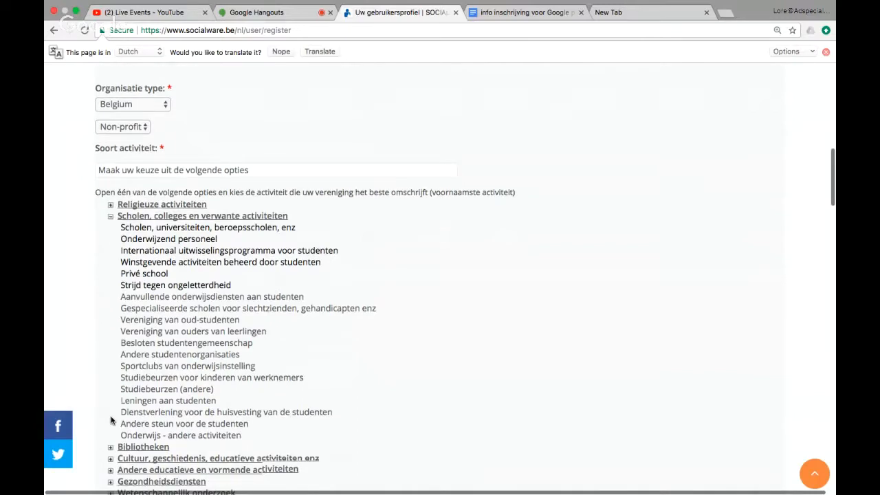
{"action": "scroll", "coordinate": [124, 423], "scroll_direction": "down", "scroll_amount": 1}
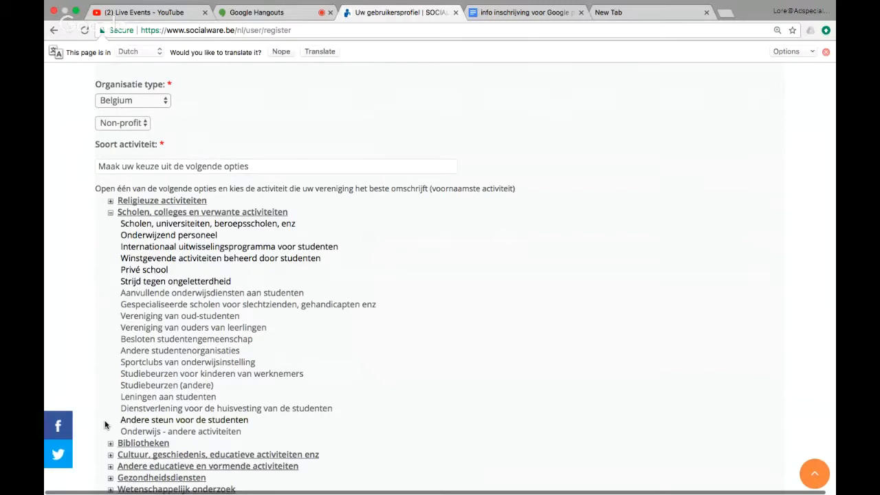
{"action": "left_click", "coordinate": [134, 421]}
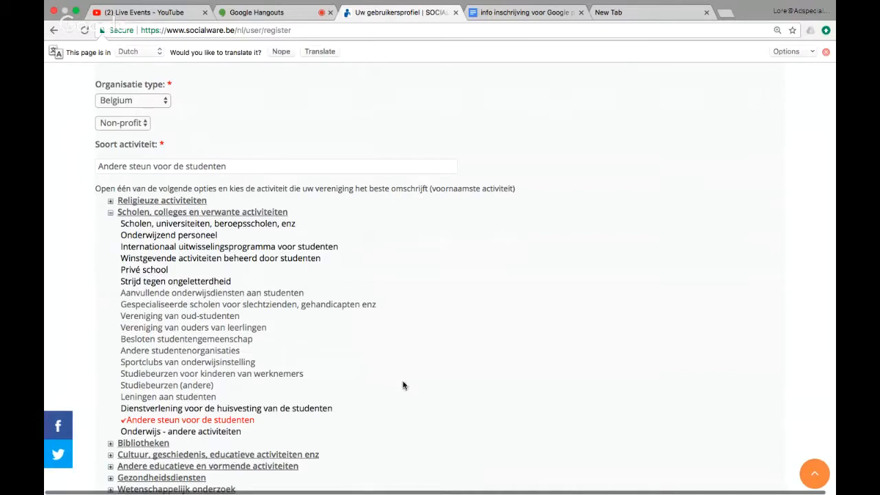
{"action": "scroll", "coordinate": [403, 385], "scroll_direction": "down", "scroll_amount": 3}
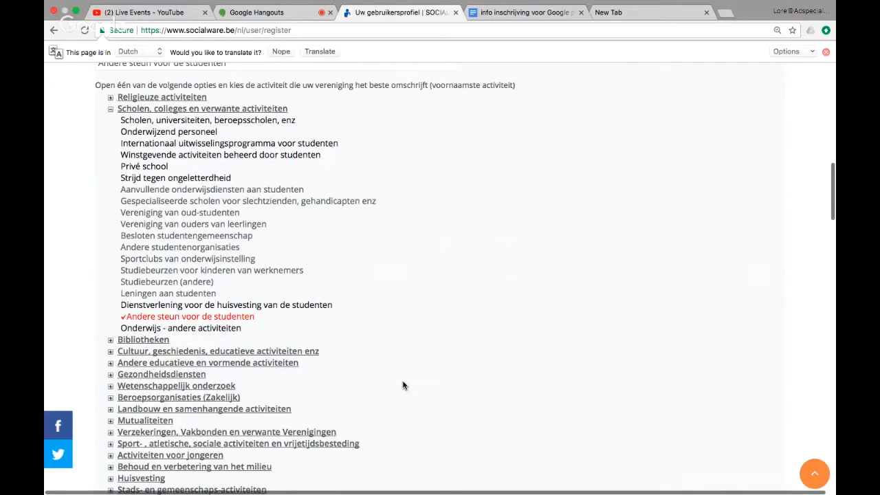
{"action": "scroll", "coordinate": [402, 385], "scroll_direction": "down", "scroll_amount": 10}
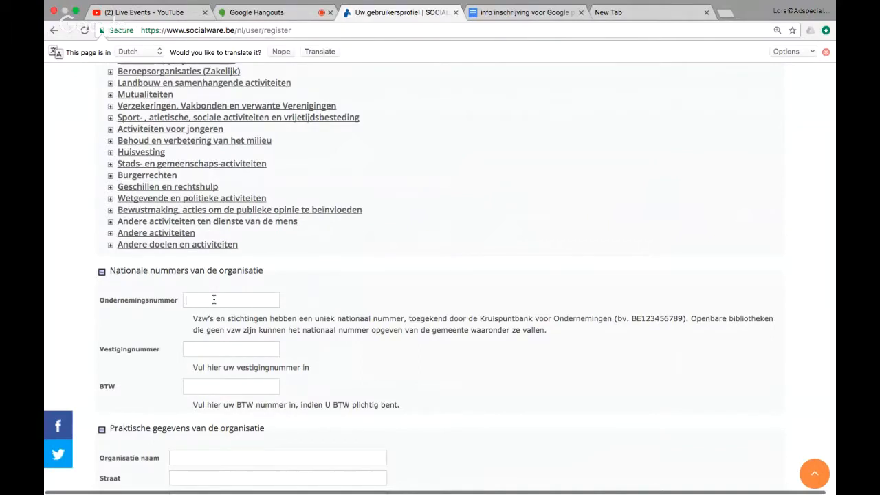
{"action": "left_click", "coordinate": [518, 27]}
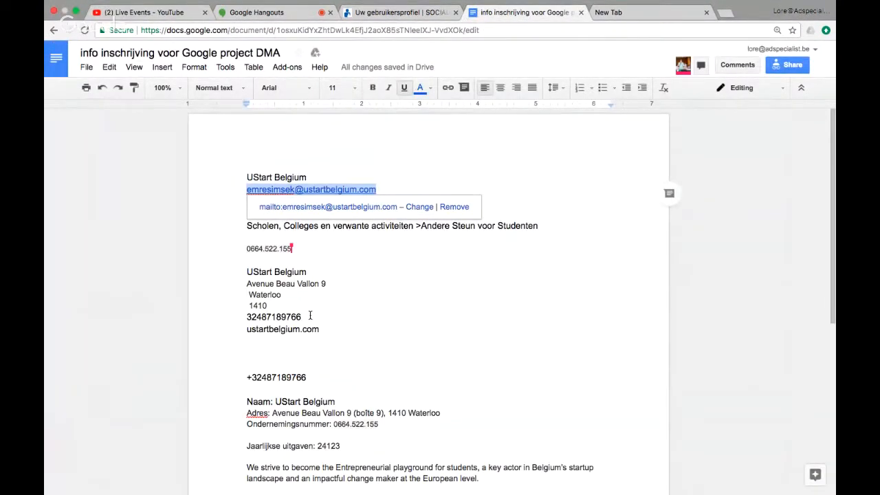
{"action": "scroll", "coordinate": [310, 316], "scroll_direction": "down", "scroll_amount": 2}
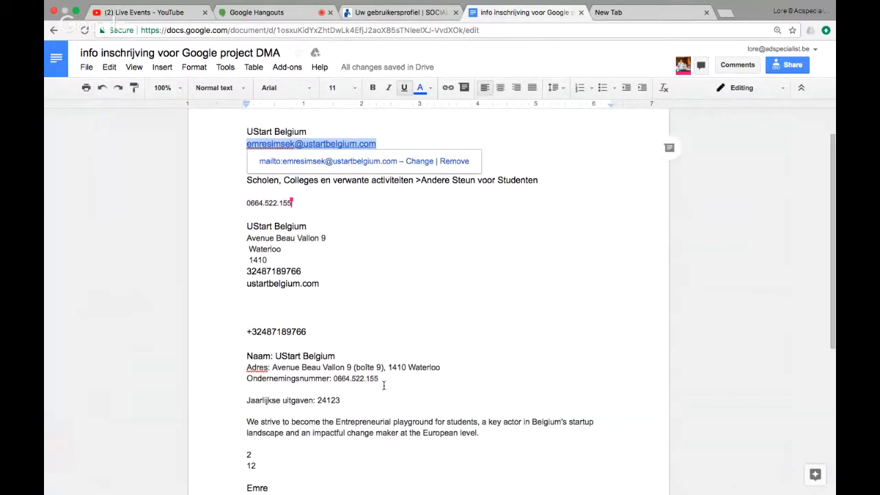
{"action": "left_click_drag", "start_coordinate": [378, 379], "coordinate": [334, 379]}
{"action": "key", "text": "super+c"}
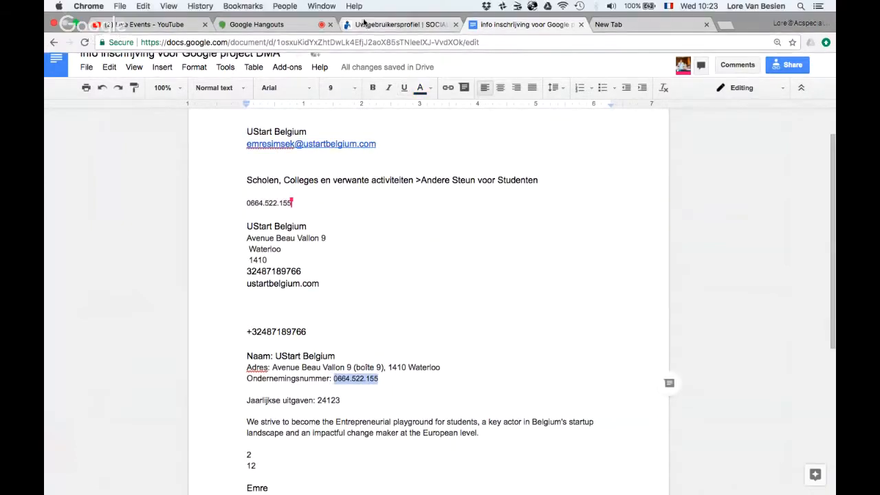
{"action": "left_click", "coordinate": [364, 24]}
{"action": "key", "text": "super+v"}
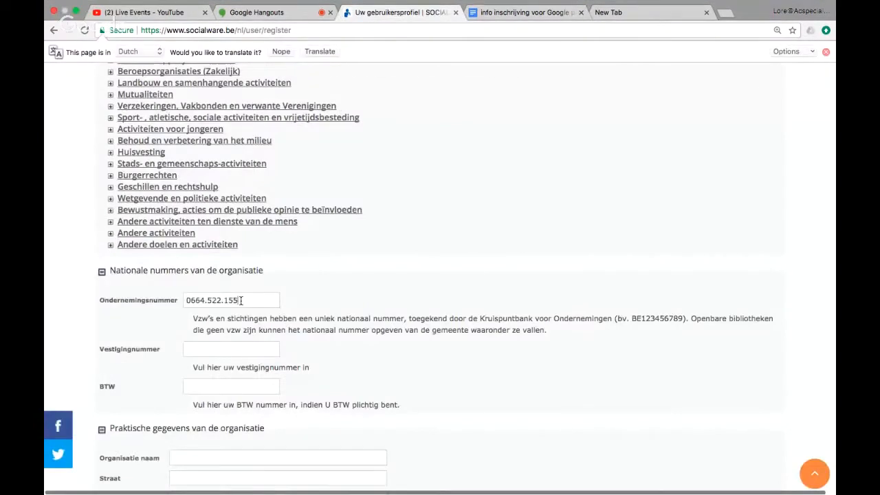
{"action": "left_click", "coordinate": [238, 354]}
{"action": "key", "text": "super+v"}
{"action": "left_click", "coordinate": [206, 390]}
{"action": "type", "text": "BE"}
{"action": "key", "text": "super+v"}
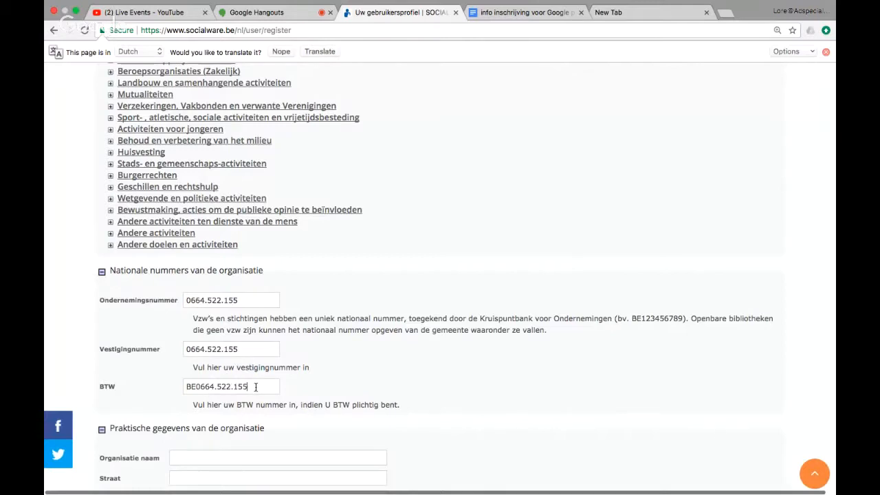
{"action": "scroll", "coordinate": [256, 387], "scroll_direction": "down", "scroll_amount": 1}
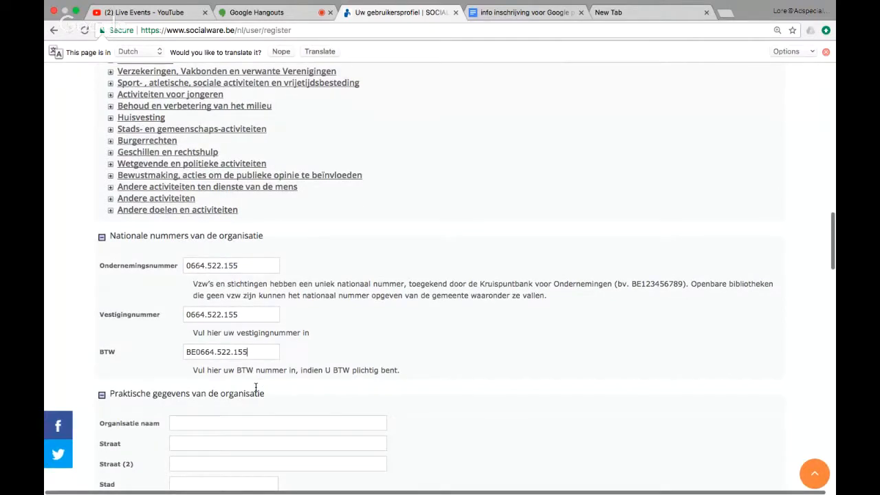
Paste UStart Belgium from the notes as the Organisatie naam.
{"action": "scroll", "coordinate": [256, 387], "scroll_direction": "down", "scroll_amount": 8}
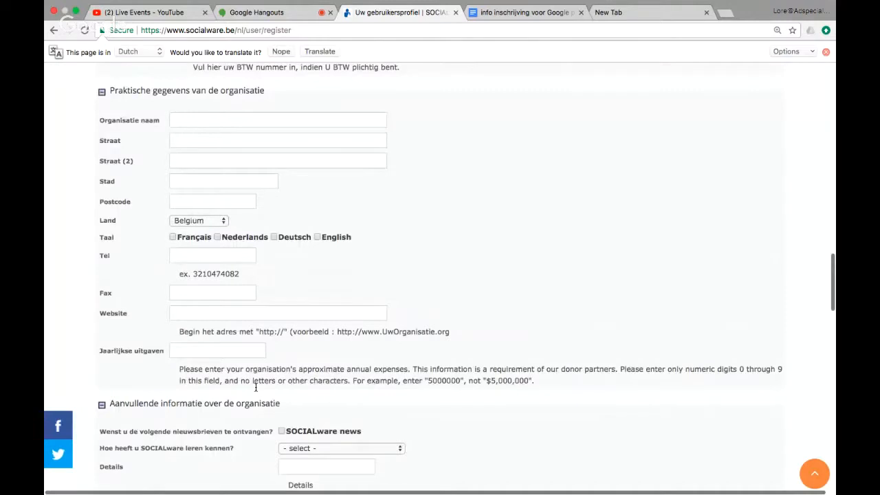
{"action": "scroll", "coordinate": [255, 387], "scroll_direction": "up", "scroll_amount": 1}
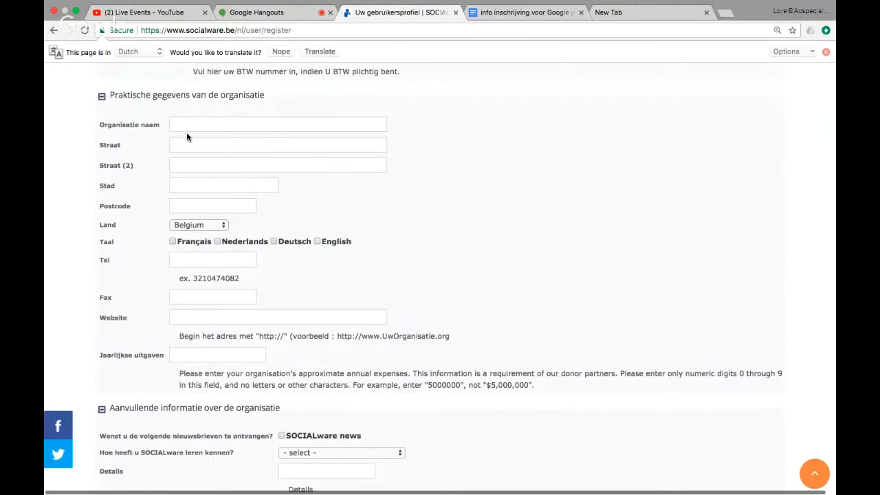
{"action": "left_click", "coordinate": [503, 14]}
{"action": "left_click_drag", "start_coordinate": [308, 228], "coordinate": [242, 225]}
{"action": "key", "text": "super+c"}
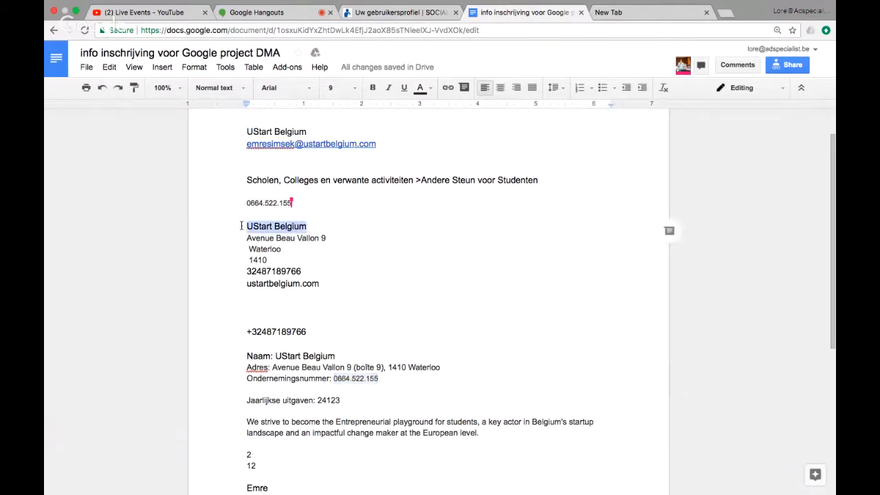
{"action": "left_click", "coordinate": [370, 19]}
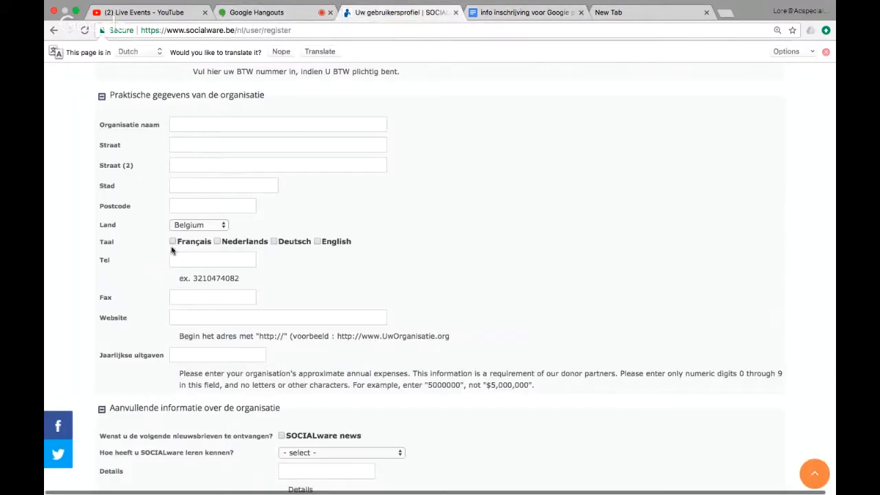
{"action": "left_click", "coordinate": [221, 126]}
{"action": "key", "text": "super+v"}
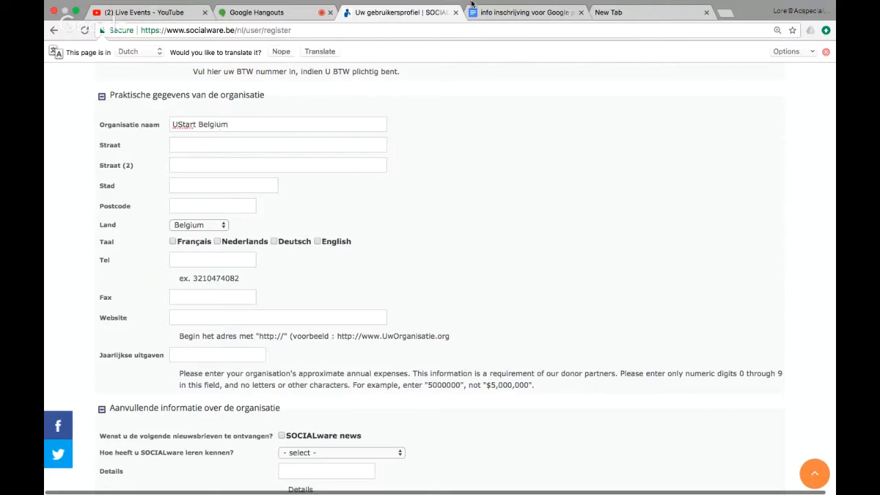
Copy the organisation's street address from the notes into the Straat field.
{"action": "left_click", "coordinate": [524, 13]}
{"action": "left_click_drag", "start_coordinate": [329, 238], "coordinate": [246, 239]}
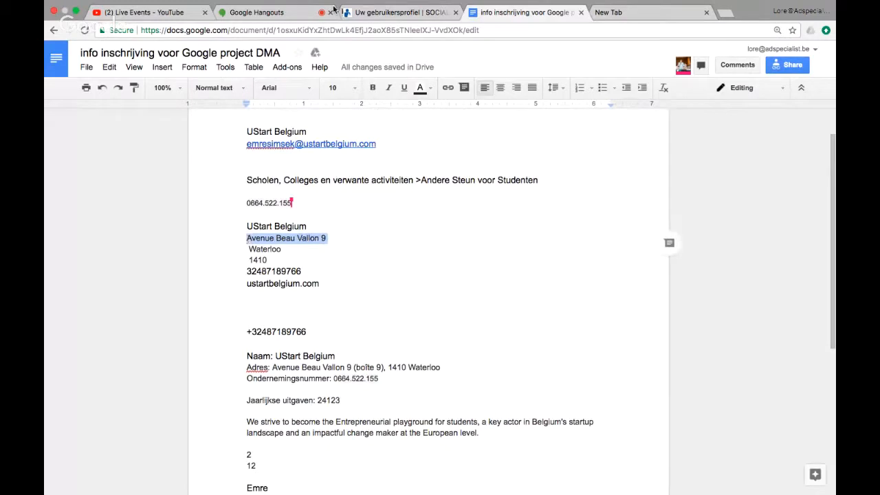
{"action": "left_click", "coordinate": [376, 14]}
{"action": "left_click", "coordinate": [206, 146]}
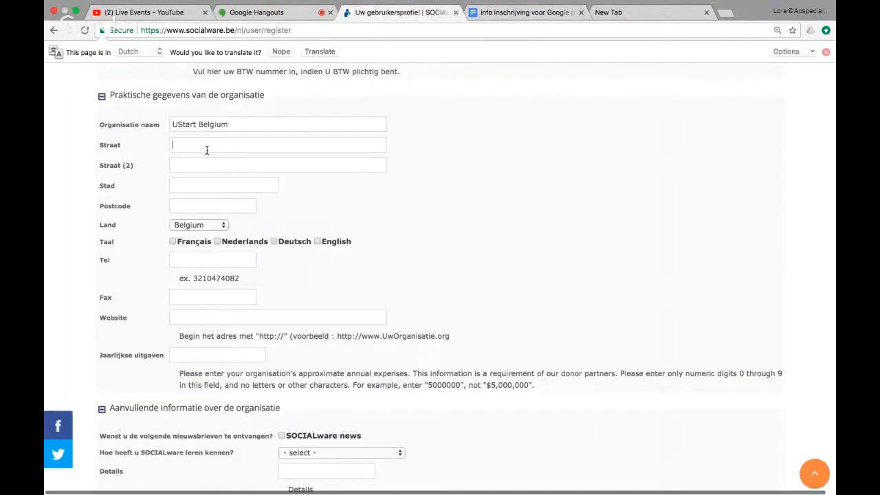
Fill in city Waterloo and postcode 1410 from the notes.
{"action": "left_click", "coordinate": [500, 14]}
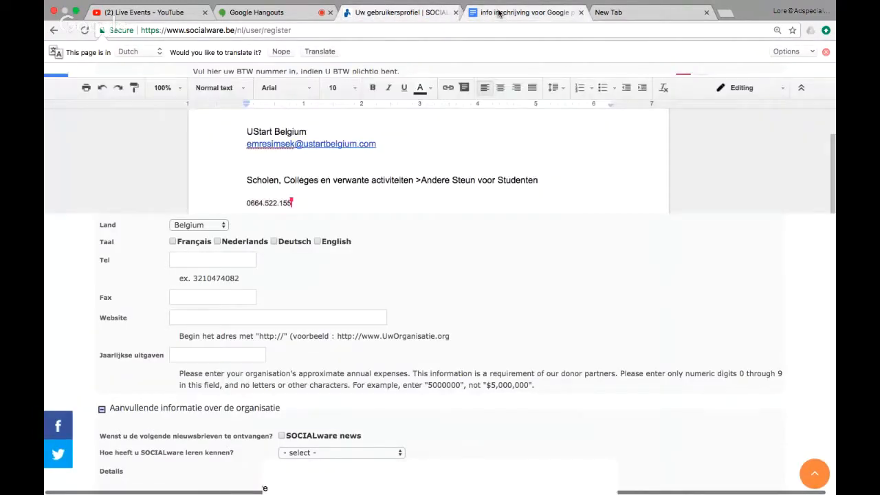
{"action": "left_click_drag", "start_coordinate": [281, 249], "coordinate": [241, 252]}
{"action": "key", "text": "super+c"}
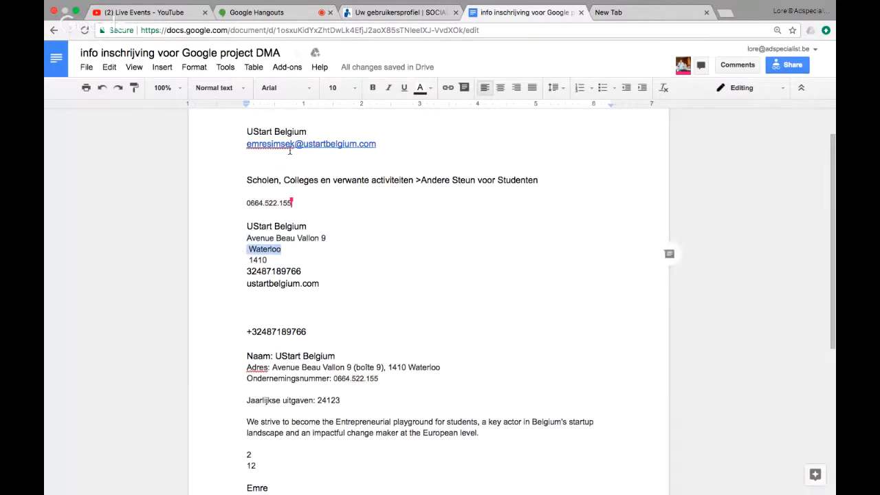
{"action": "left_click", "coordinate": [380, 15]}
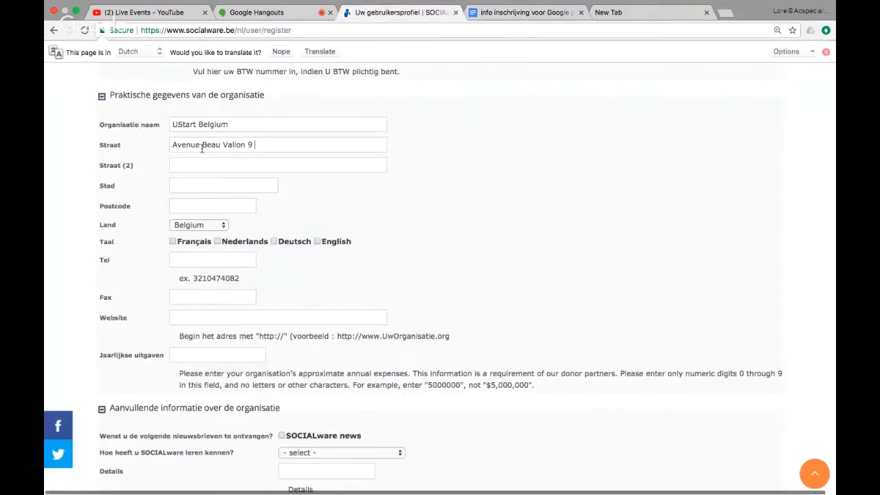
{"action": "left_click", "coordinate": [195, 187]}
{"action": "key", "text": "super+v"}
{"action": "left_click", "coordinate": [509, 14]}
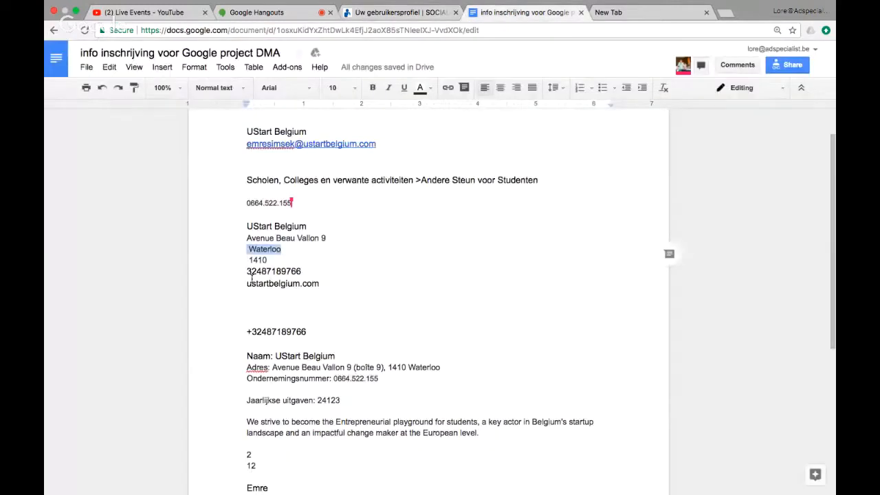
{"action": "double_click", "coordinate": [258, 259]}
{"action": "key", "text": "ctrl+c"}
{"action": "left_click", "coordinate": [399, 13]}
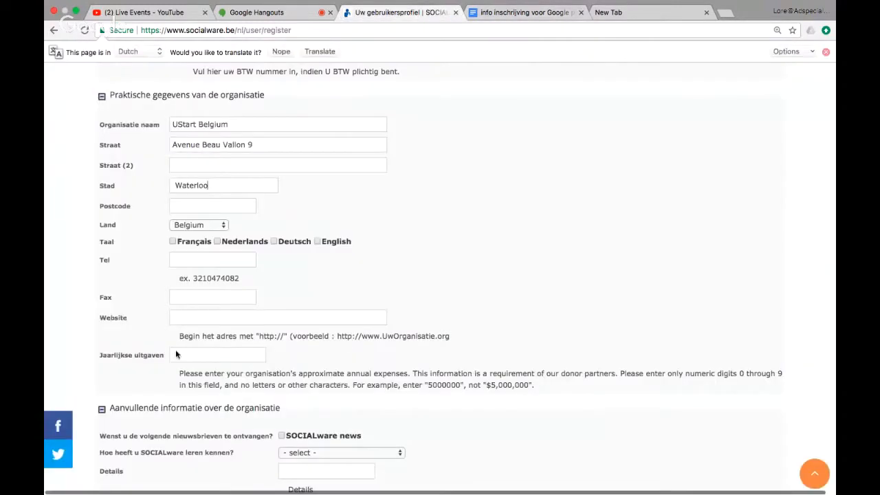
{"action": "left_click", "coordinate": [193, 208]}
{"action": "key", "text": "ctrl+v"}
{"action": "left_click", "coordinate": [507, 13]}
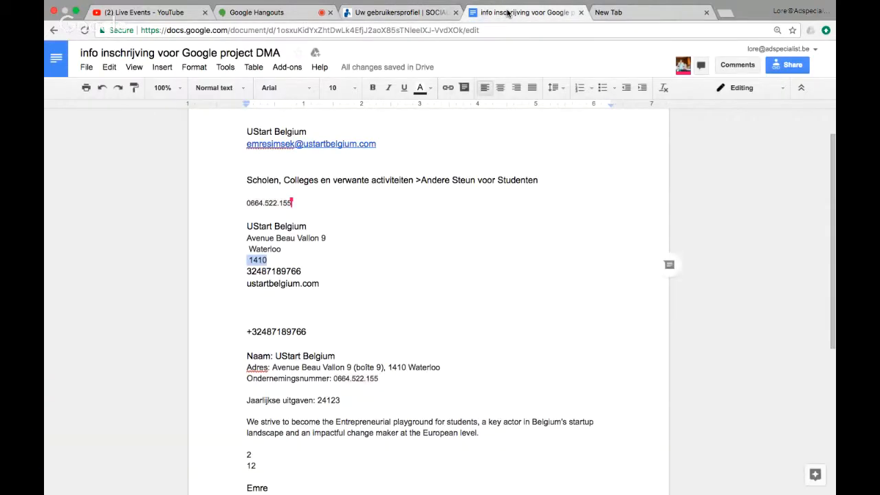
{"action": "left_click_drag", "start_coordinate": [247, 271], "coordinate": [301, 271]}
{"action": "key", "text": "super+c"}
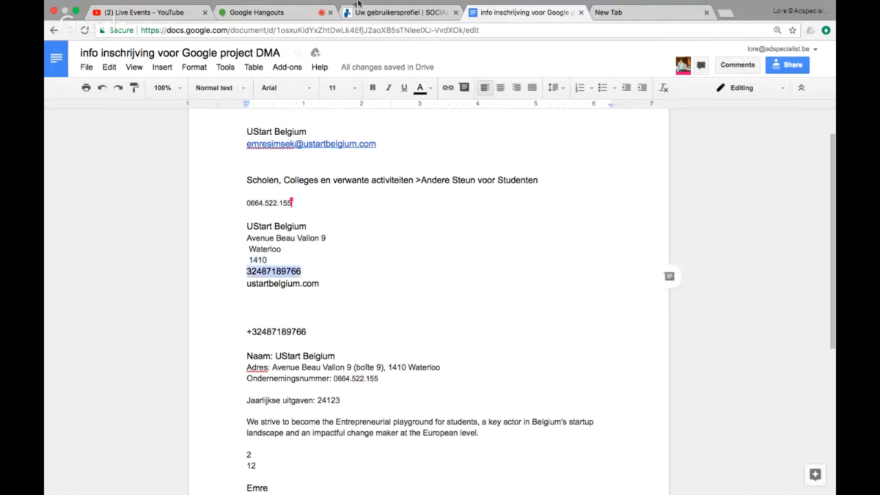
{"action": "left_click", "coordinate": [361, 13]}
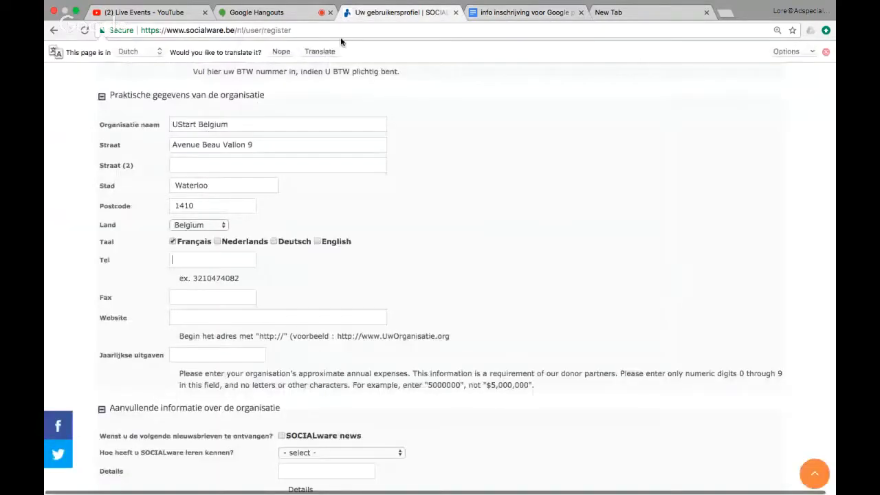
{"action": "key", "text": "super+v"}
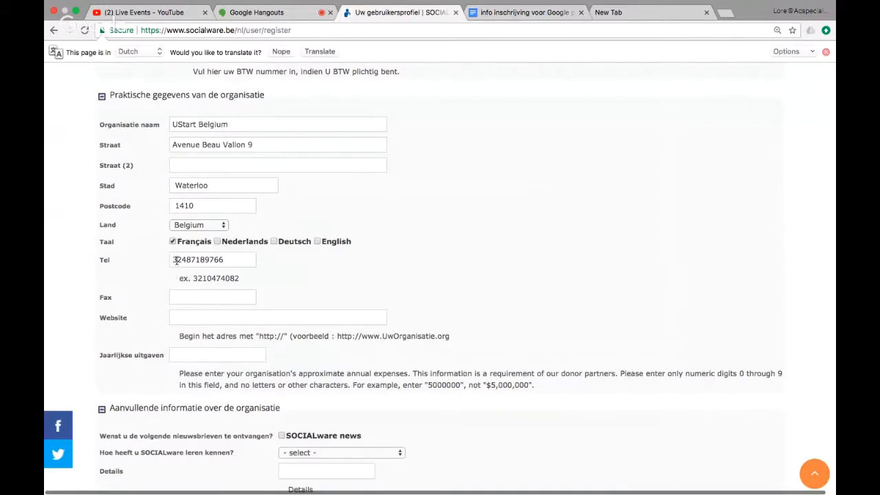
{"action": "left_click", "coordinate": [205, 319]}
{"action": "left_click", "coordinate": [506, 13]}
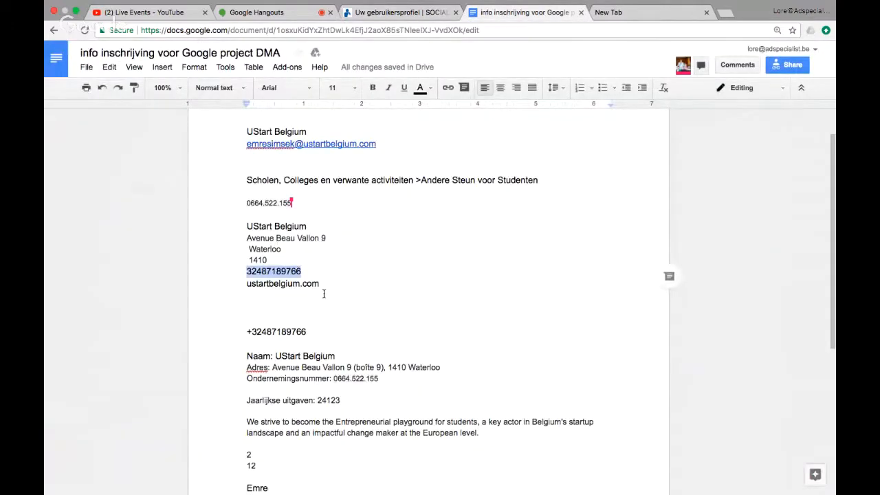
{"action": "scroll", "coordinate": [324, 293], "scroll_direction": "down", "scroll_amount": 2}
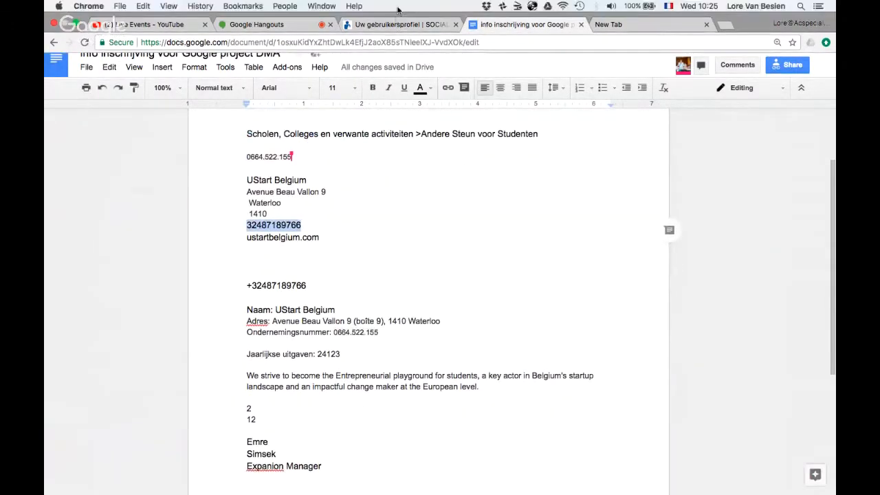
{"action": "left_click", "coordinate": [396, 25]}
{"action": "left_click", "coordinate": [596, 24]}
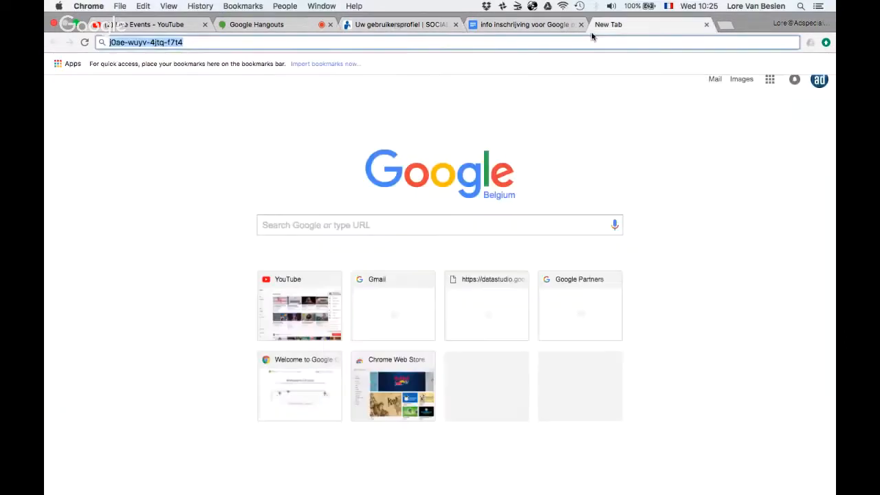
{"action": "type", "text": "ustart"}
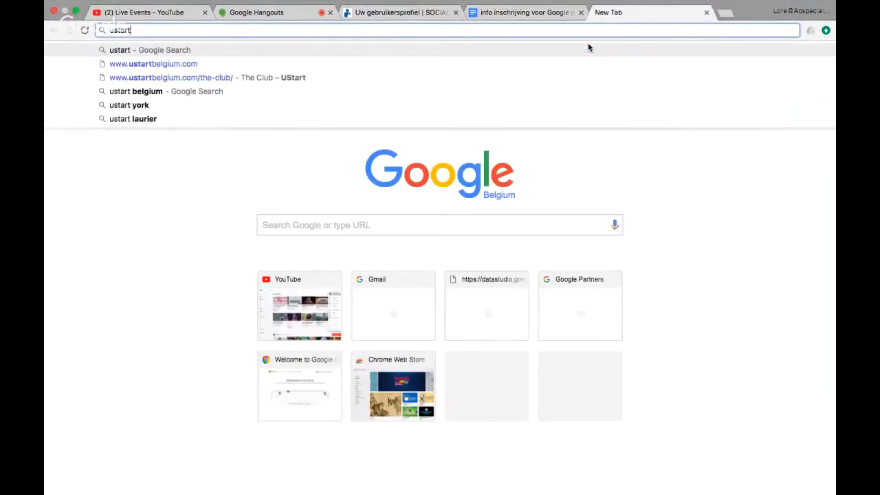
{"action": "left_click", "coordinate": [440, 64]}
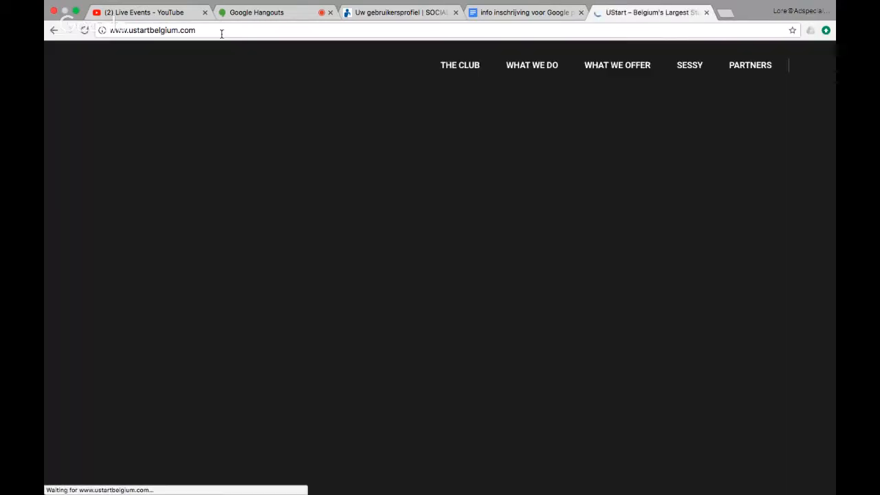
{"action": "left_click_drag", "start_coordinate": [222, 32], "coordinate": [108, 31]}
{"action": "key", "text": "ctrl+c"}
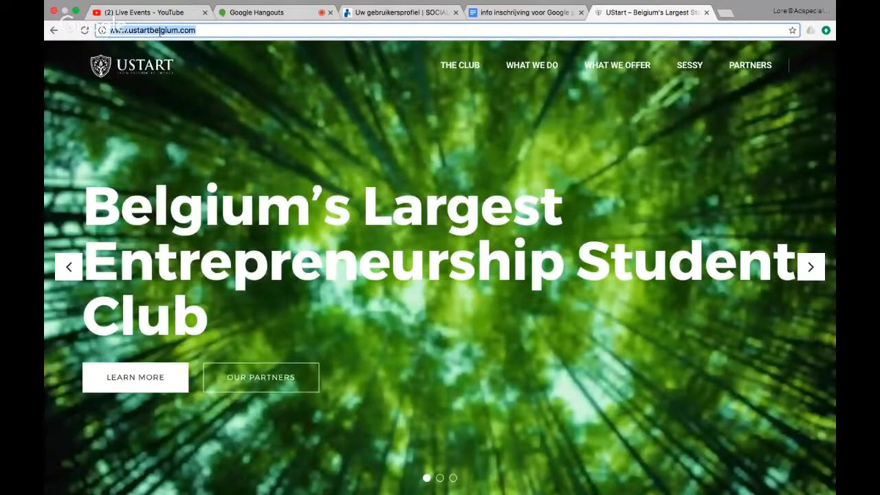
{"action": "left_click", "coordinate": [395, 12]}
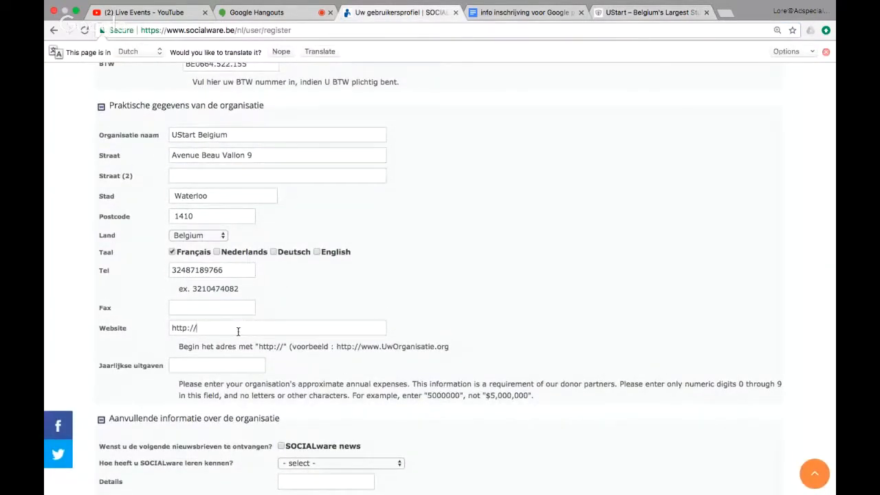
{"action": "left_click_drag", "start_coordinate": [239, 329], "coordinate": [151, 325]}
{"action": "key", "text": "ctrl+v"}
Copy 24123 from the notes into Jaarlijkse uitgaven.
{"action": "scroll", "coordinate": [249, 362], "scroll_direction": "down", "scroll_amount": 1}
{"action": "left_click", "coordinate": [216, 353]}
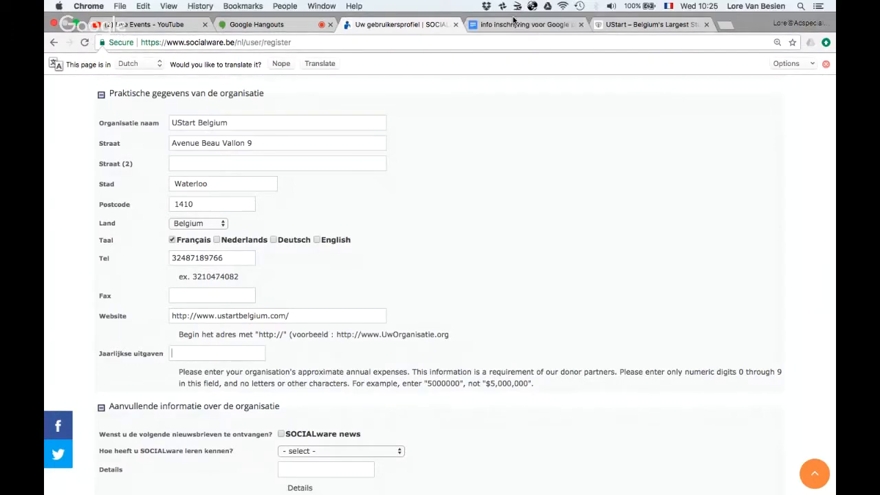
{"action": "left_click", "coordinate": [513, 26]}
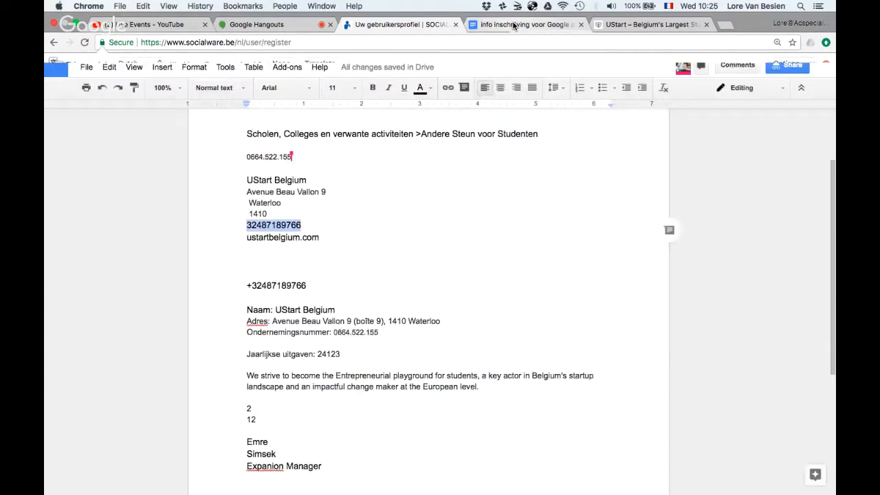
{"action": "scroll", "coordinate": [337, 376], "scroll_direction": "down", "scroll_amount": 3}
{"action": "scroll", "coordinate": [338, 377], "scroll_direction": "up", "scroll_amount": 1}
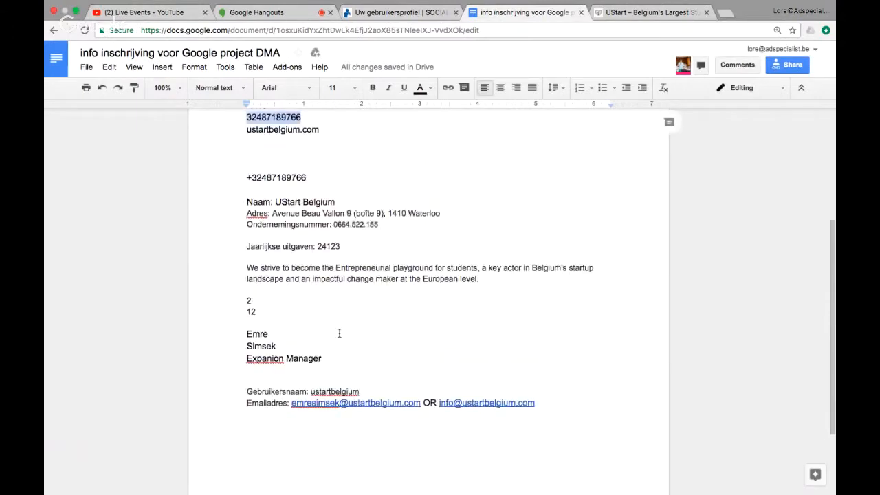
{"action": "double_click", "coordinate": [330, 247]}
{"action": "key", "text": "super+c"}
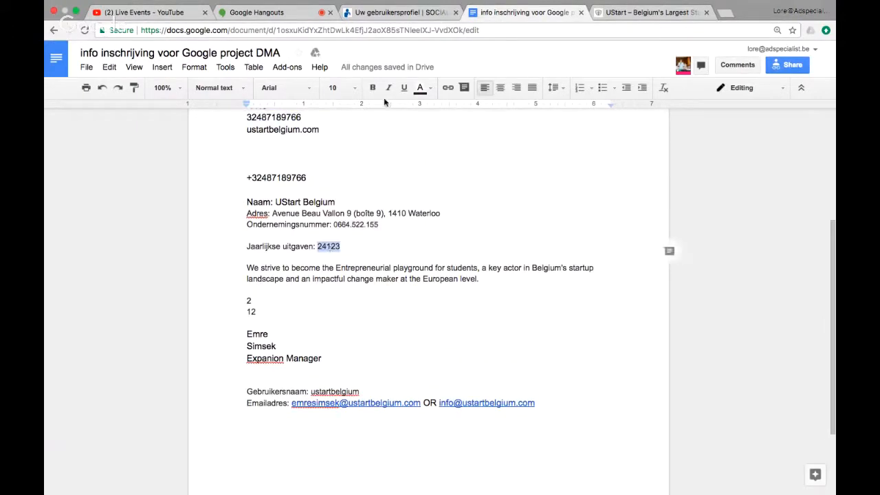
{"action": "left_click", "coordinate": [398, 13]}
{"action": "left_click", "coordinate": [197, 354]}
{"action": "key", "text": "super+v"}
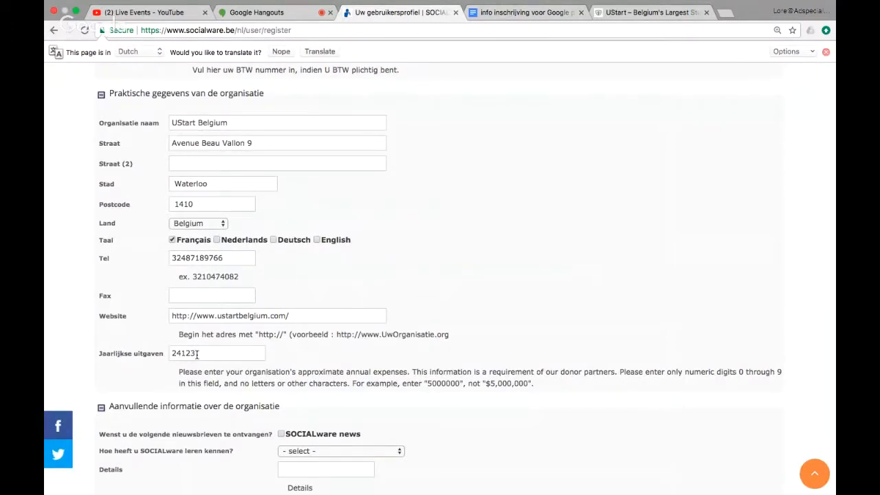
Tick SOCIALware news, pick 'Google for nonprofits' as the source, and enter DMA as Details.
{"action": "scroll", "coordinate": [197, 354], "scroll_direction": "down", "scroll_amount": 5}
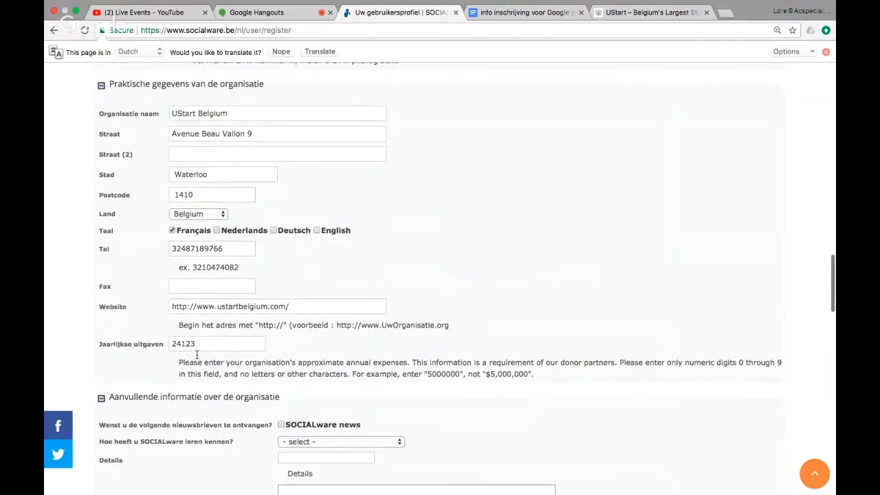
{"action": "scroll", "coordinate": [197, 358], "scroll_direction": "down", "scroll_amount": 2}
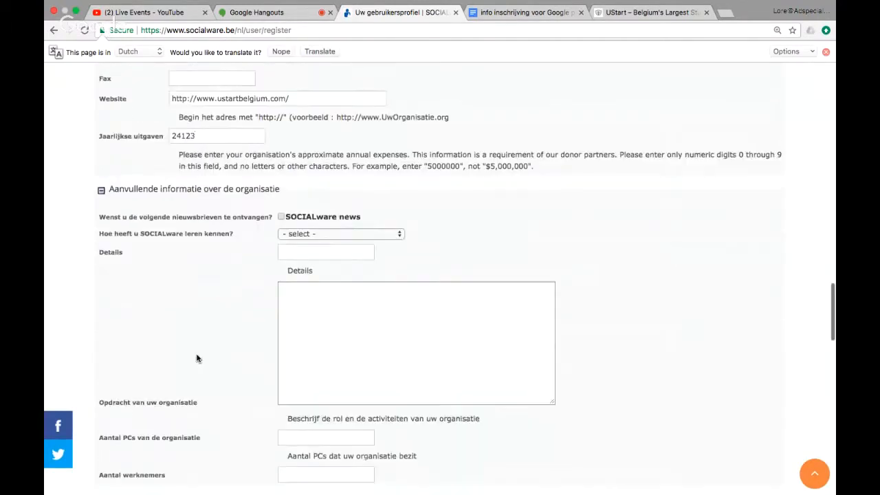
{"action": "right_click", "coordinate": [282, 218]}
{"action": "left_click", "coordinate": [280, 217]}
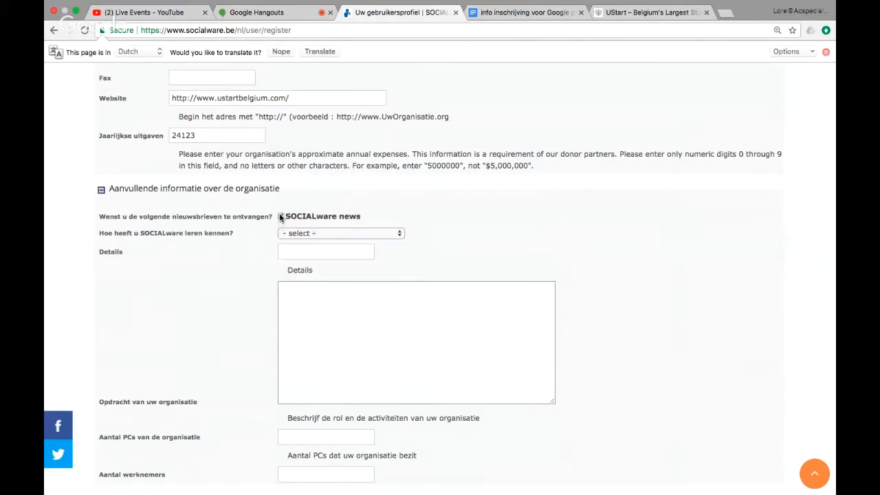
{"action": "left_click", "coordinate": [365, 235]}
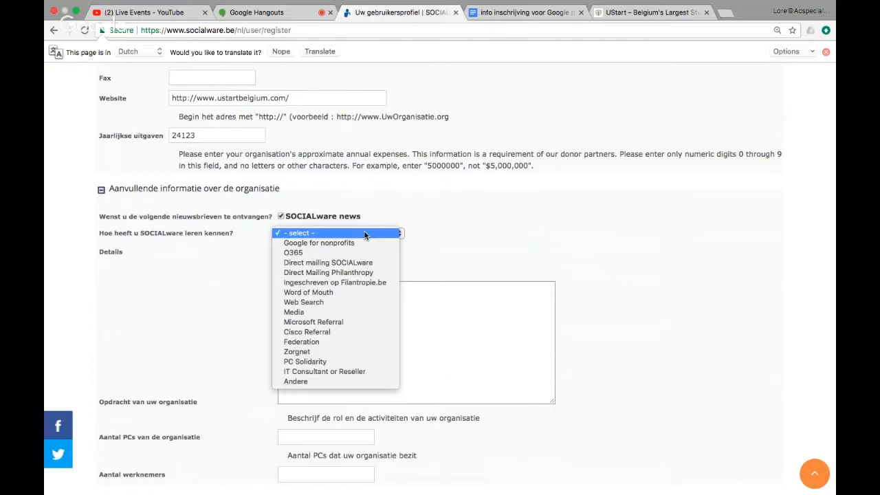
{"action": "left_click", "coordinate": [358, 242]}
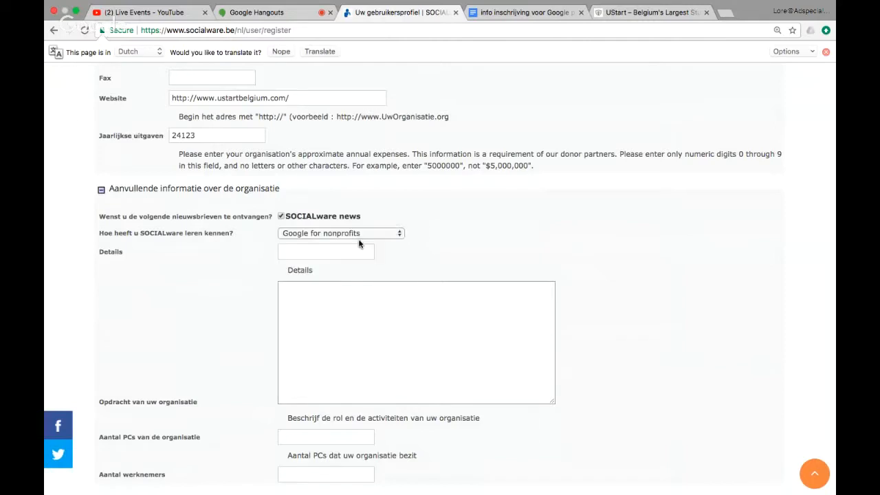
{"action": "left_click", "coordinate": [329, 252]}
{"action": "type", "text": "DMA"}
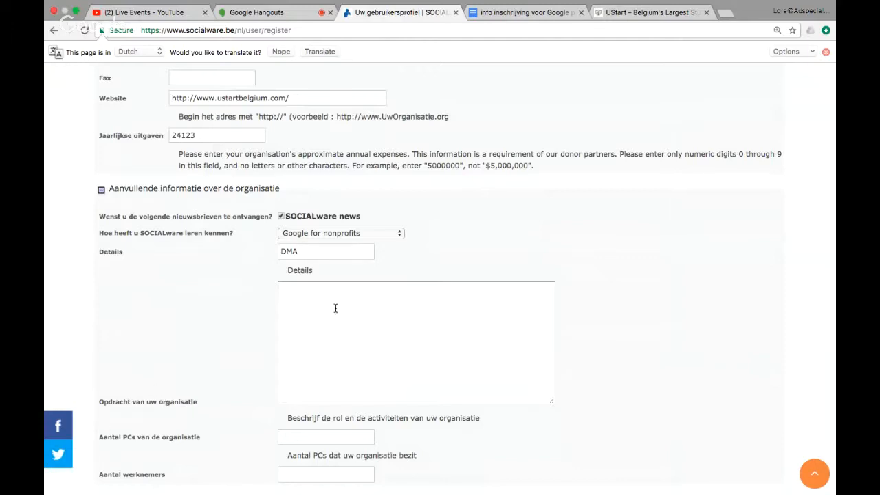
Copy the mission sentence from UStart's The Club page and paste it into 'Opdracht van uw organisatie'.
{"action": "left_click", "coordinate": [665, 14]}
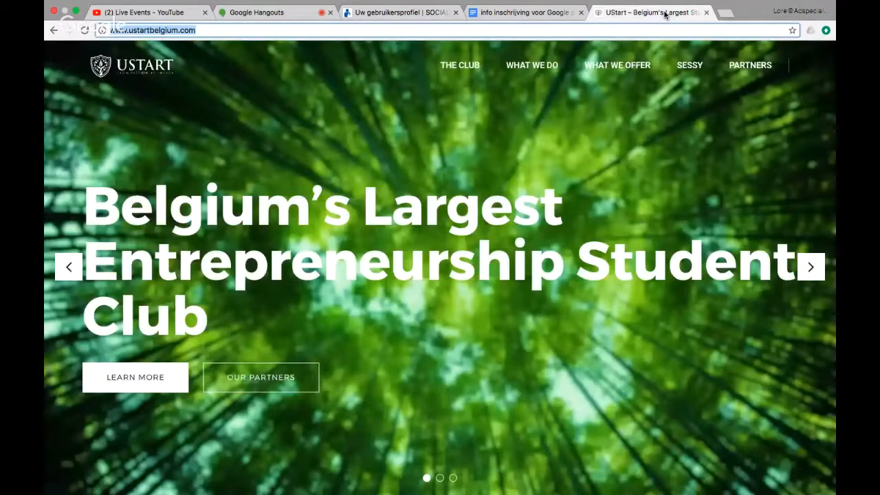
{"action": "left_click", "coordinate": [465, 110]}
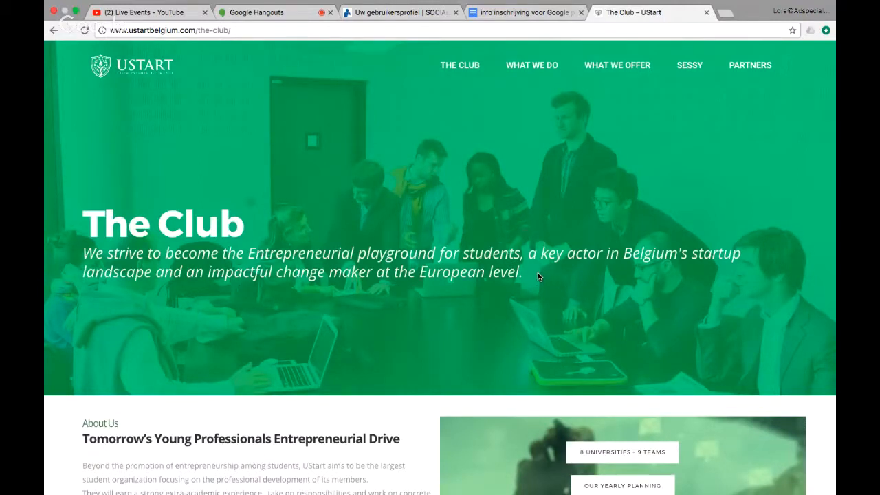
{"action": "left_click_drag", "start_coordinate": [538, 276], "coordinate": [81, 256]}
{"action": "key", "text": "super+c"}
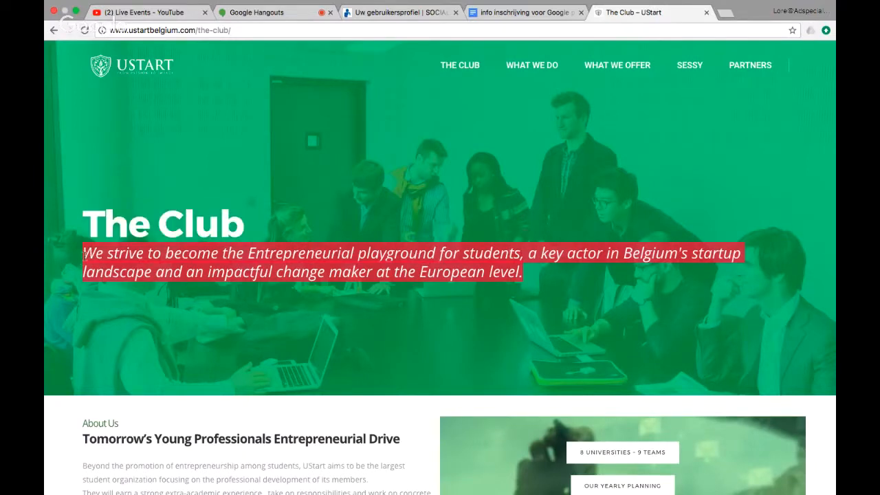
{"action": "left_click", "coordinate": [397, 14]}
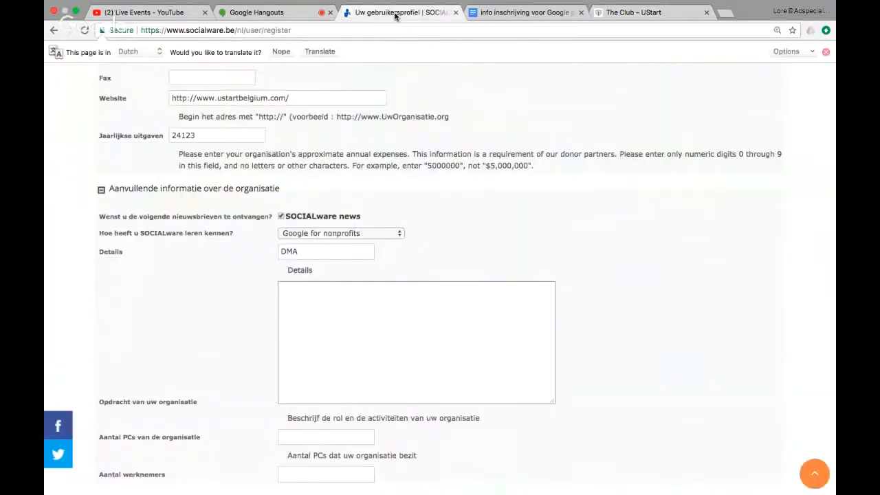
{"action": "left_click", "coordinate": [302, 360]}
{"action": "key", "text": "super+v"}
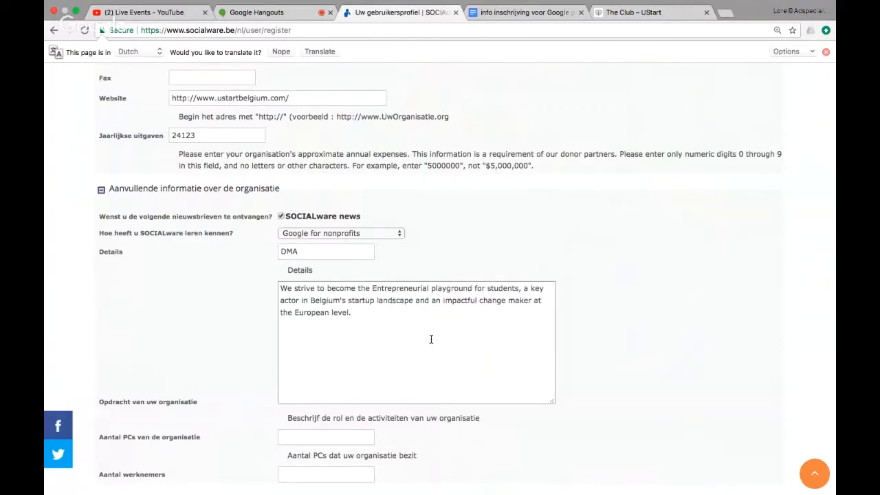
Enter 2 in 'Aantal PCs' and 12 in 'Aantal werknemers', then scroll further down the form.
{"action": "scroll", "coordinate": [431, 338], "scroll_direction": "down", "scroll_amount": 4}
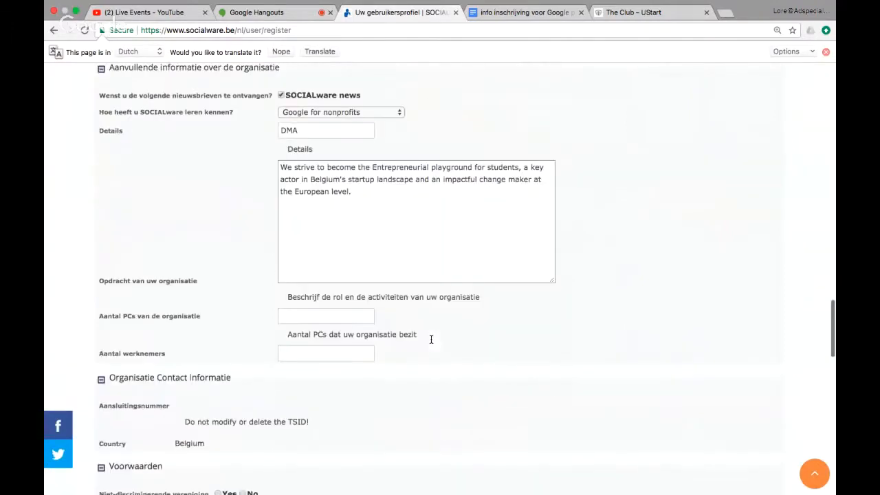
{"action": "right_click", "coordinate": [294, 304]}
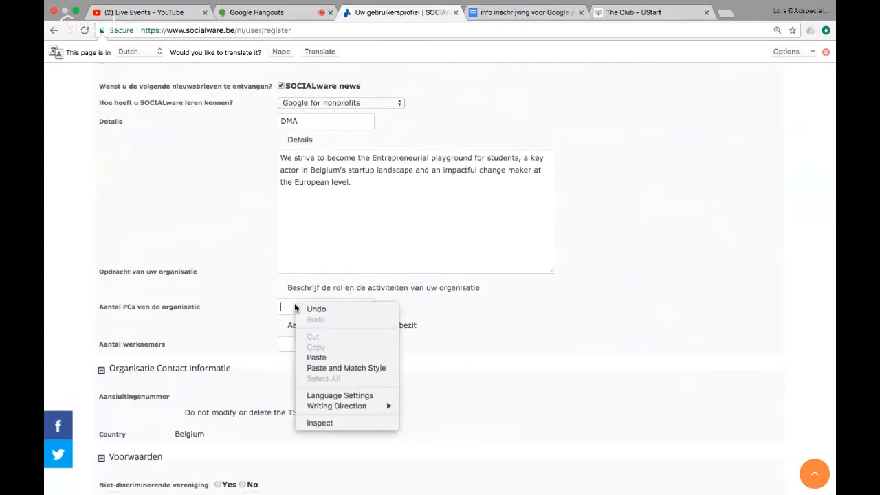
{"action": "left_click", "coordinate": [253, 307]}
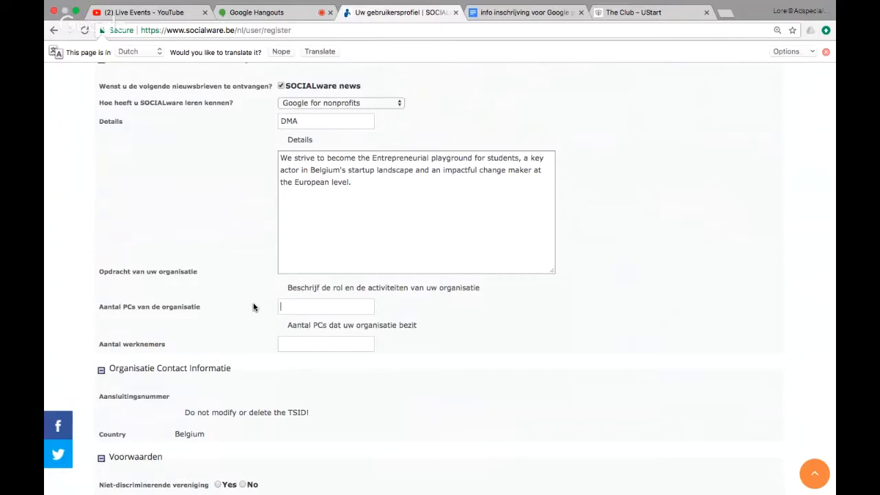
{"action": "type", "text": "2"}
{"action": "left_click", "coordinate": [336, 348]}
{"action": "type", "text": "12"}
{"action": "scroll", "coordinate": [387, 380], "scroll_direction": "down", "scroll_amount": 2}
{"action": "scroll", "coordinate": [387, 386], "scroll_direction": "down", "scroll_amount": 1}
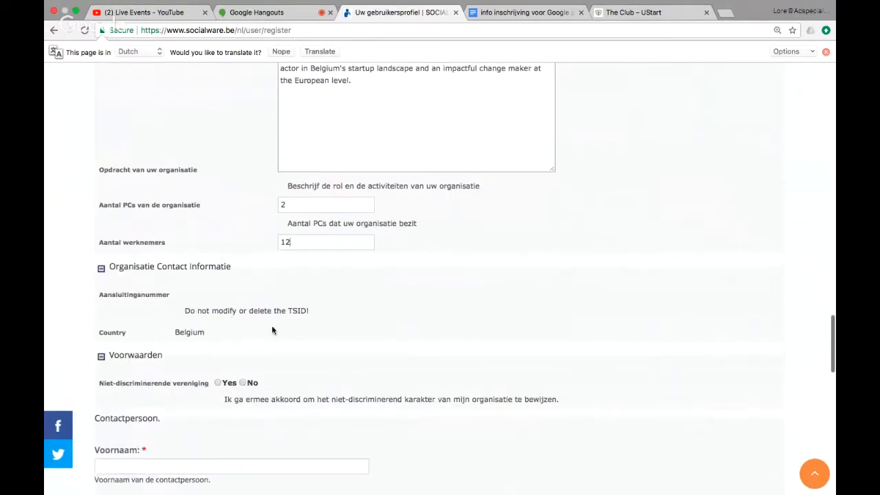
{"action": "scroll", "coordinate": [280, 329], "scroll_direction": "down", "scroll_amount": 2}
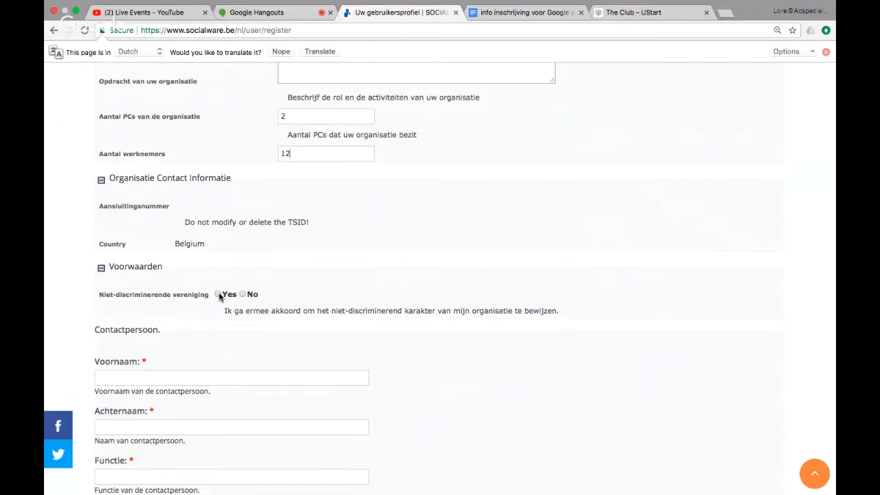
{"action": "scroll", "coordinate": [219, 297], "scroll_direction": "down", "scroll_amount": 2}
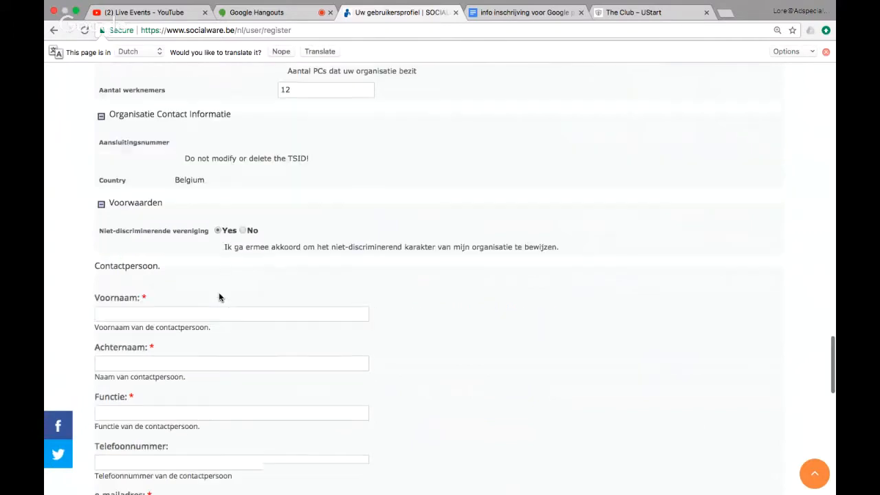
Copy the job title from the notes and enter the contact's first name and surname.
{"action": "scroll", "coordinate": [220, 297], "scroll_direction": "down", "scroll_amount": 1}
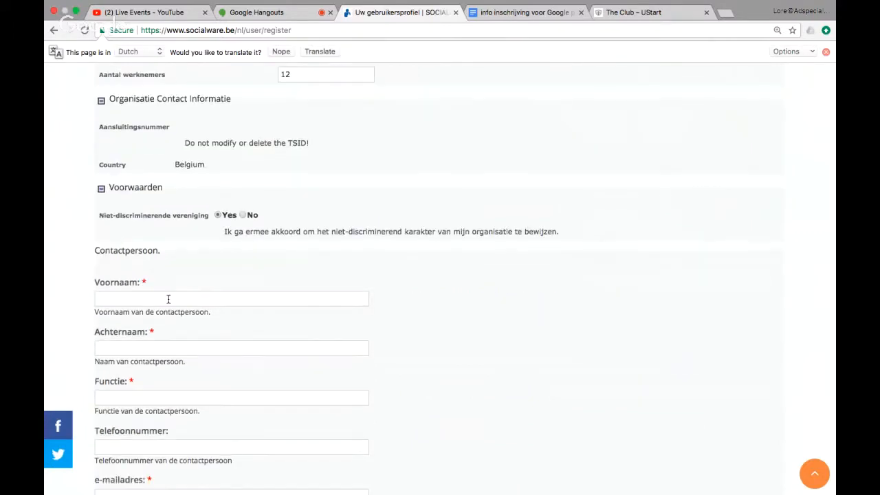
{"action": "left_click", "coordinate": [169, 299]}
{"action": "left_click", "coordinate": [524, 15]}
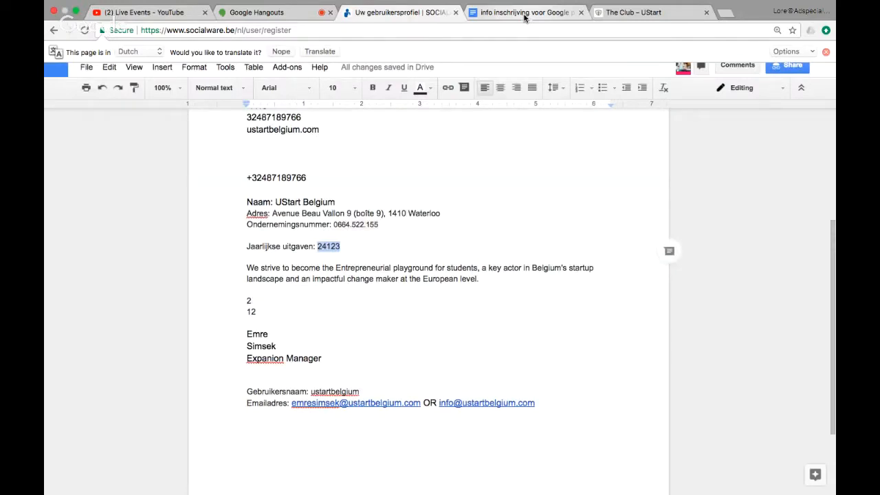
{"action": "left_click_drag", "start_coordinate": [332, 358], "coordinate": [222, 360]}
{"action": "key", "text": "ctrl+c"}
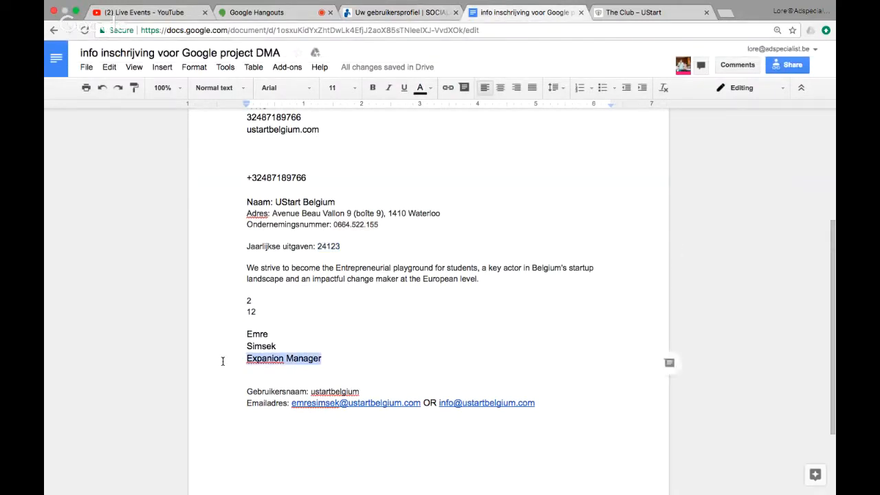
{"action": "left_click", "coordinate": [373, 14]}
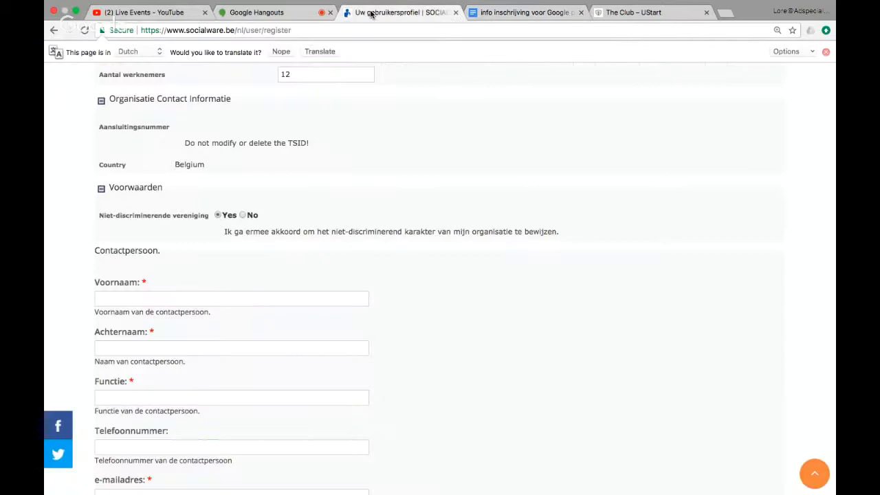
{"action": "left_click", "coordinate": [241, 293]}
{"action": "left_click", "coordinate": [244, 346]}
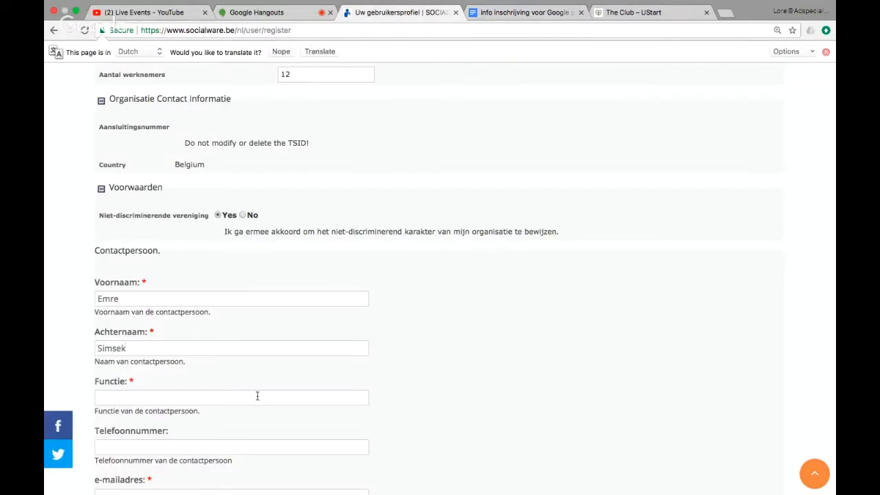
Paste 'Expanion Manager' into Functie and the copied phone number into Telefoonnummer.
{"action": "left_click", "coordinate": [181, 396]}
{"action": "key", "text": "ctrl+v"}
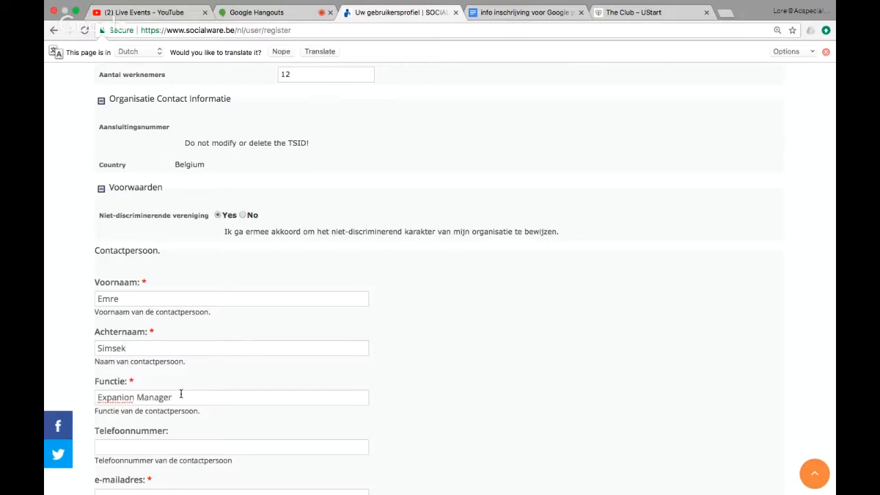
{"action": "scroll", "coordinate": [180, 393], "scroll_direction": "down", "scroll_amount": 1}
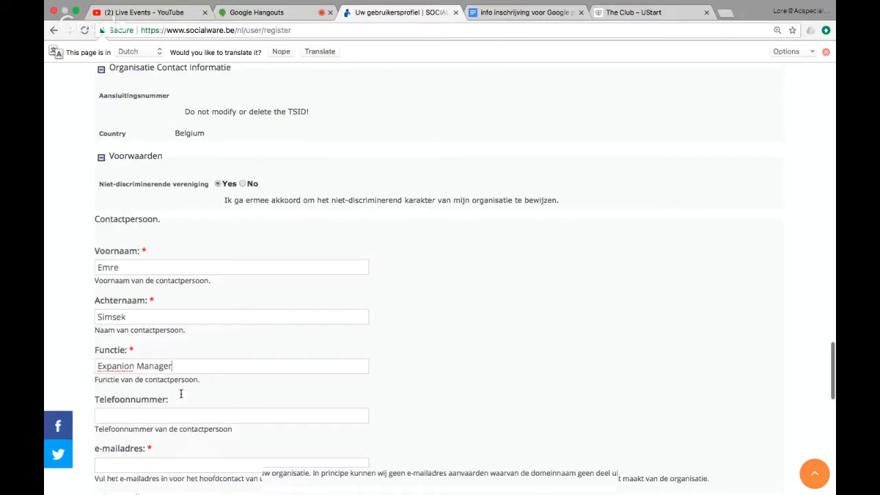
{"action": "scroll", "coordinate": [214, 289], "scroll_direction": "up", "scroll_amount": 5}
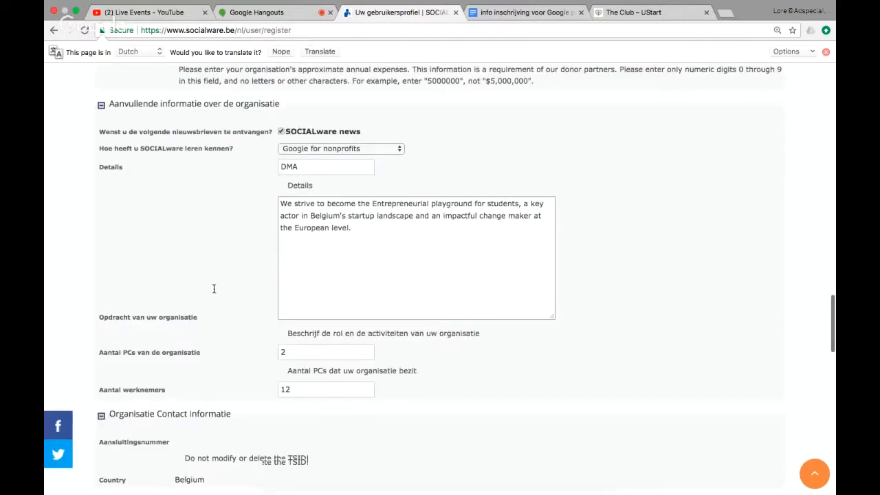
{"action": "scroll", "coordinate": [214, 289], "scroll_direction": "up", "scroll_amount": 4}
{"action": "double_click", "coordinate": [244, 228]}
{"action": "key", "text": "ctrl+c"}
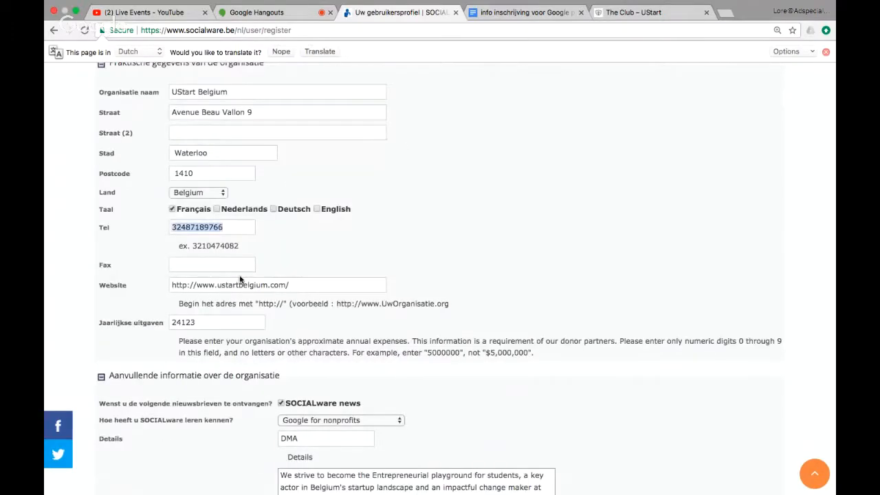
{"action": "scroll", "coordinate": [302, 304], "scroll_direction": "down", "scroll_amount": 6}
{"action": "scroll", "coordinate": [303, 306], "scroll_direction": "down", "scroll_amount": 3}
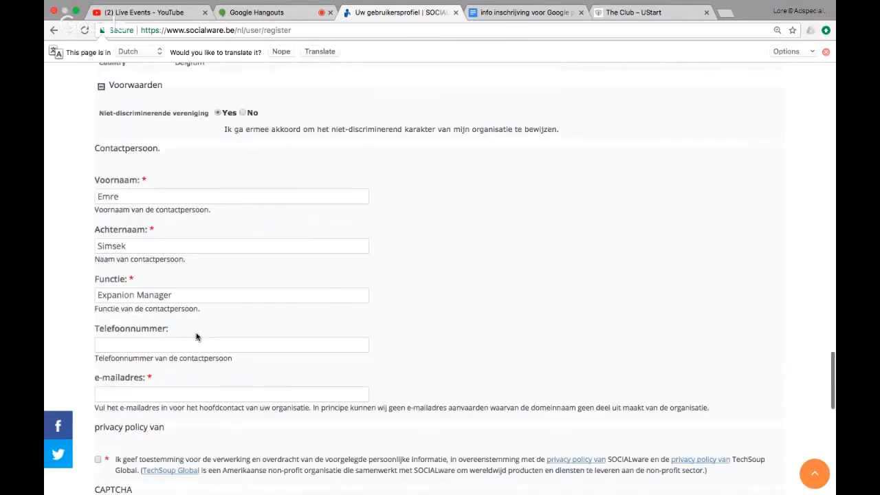
{"action": "left_click", "coordinate": [195, 341]}
{"action": "key", "text": "ctrl+v"}
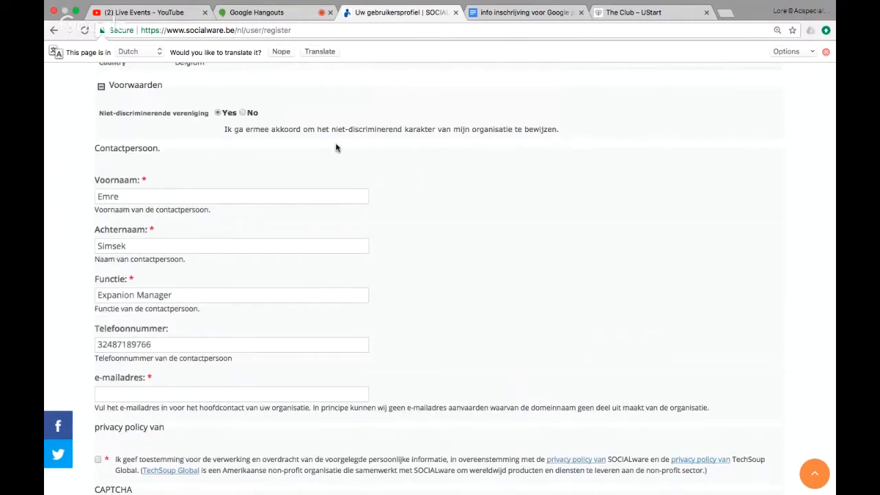
{"action": "left_click", "coordinate": [528, 21]}
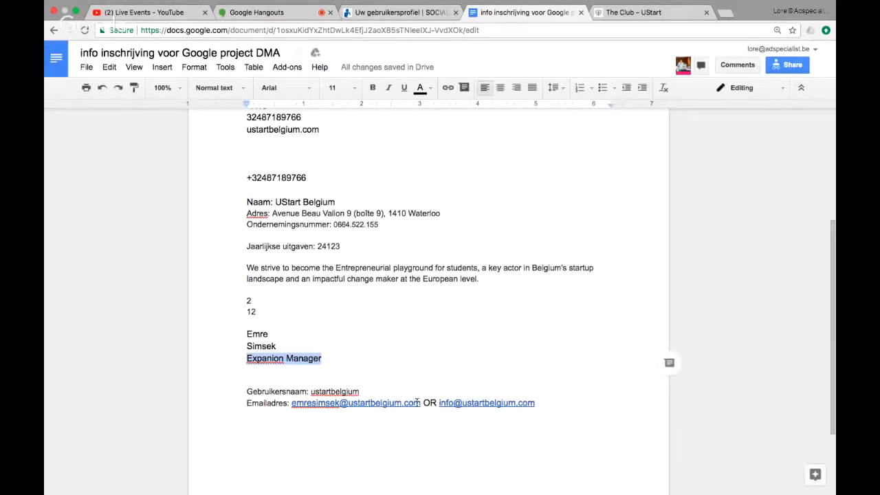
Copy the contact's e-mail address from the notes into the e-mailadres field.
{"action": "double_click", "coordinate": [364, 404]}
{"action": "left_click_drag", "start_coordinate": [364, 404], "coordinate": [294, 405]}
{"action": "key", "text": "super+c"}
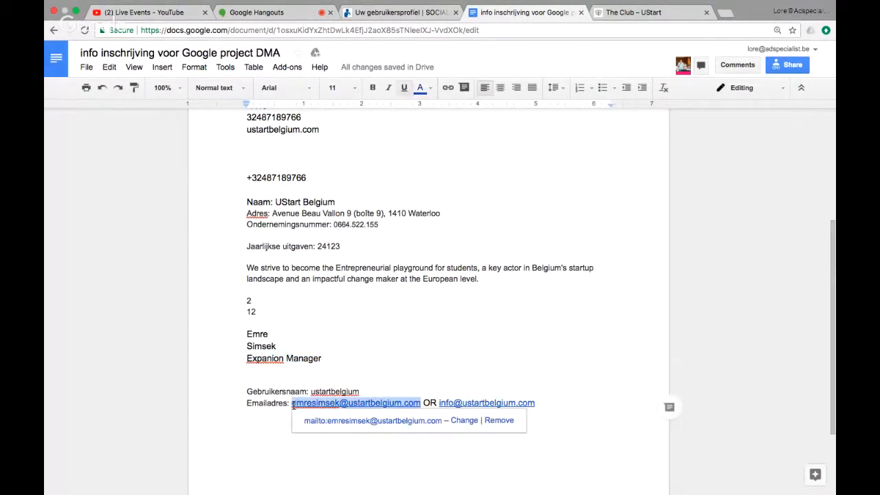
{"action": "left_click", "coordinate": [403, 12]}
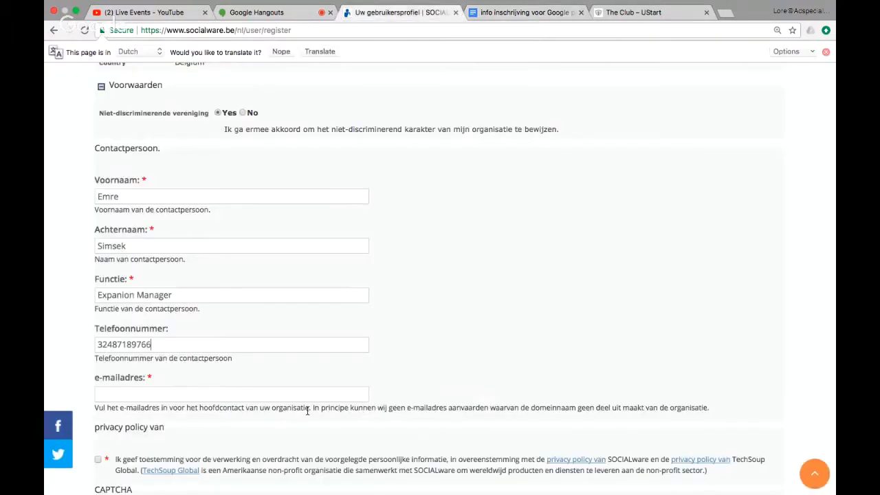
{"action": "left_click", "coordinate": [138, 393]}
{"action": "key", "text": "super+v"}
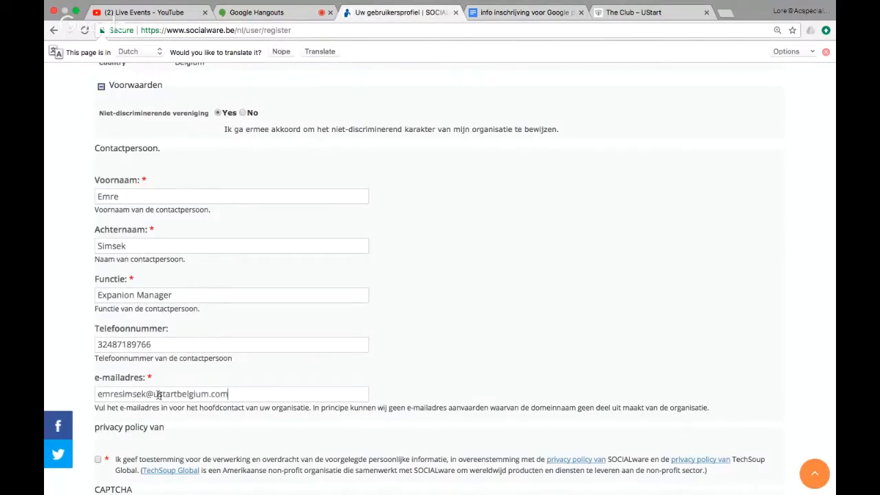
{"action": "scroll", "coordinate": [161, 396], "scroll_direction": "down", "scroll_amount": 3}
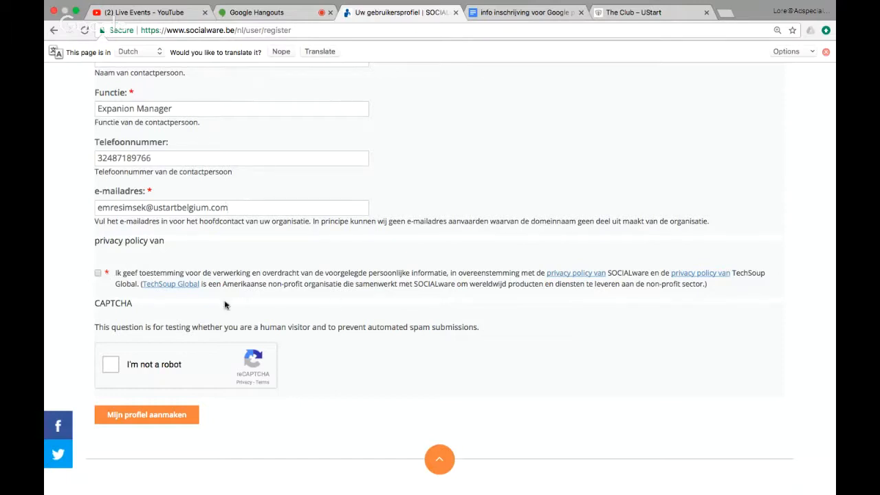
{"action": "left_click", "coordinate": [98, 275]}
{"action": "left_click", "coordinate": [108, 369]}
{"action": "scroll", "coordinate": [235, 371], "scroll_direction": "up", "scroll_amount": 3}
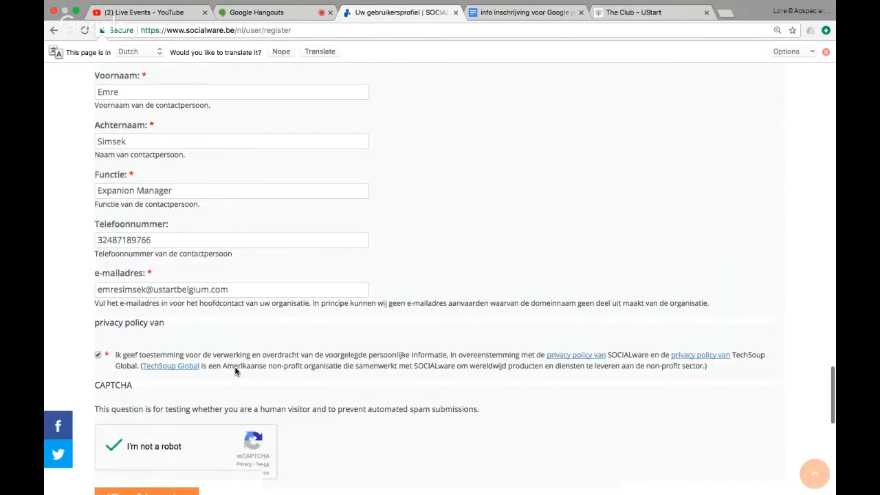
{"action": "scroll", "coordinate": [235, 371], "scroll_direction": "down", "scroll_amount": 1}
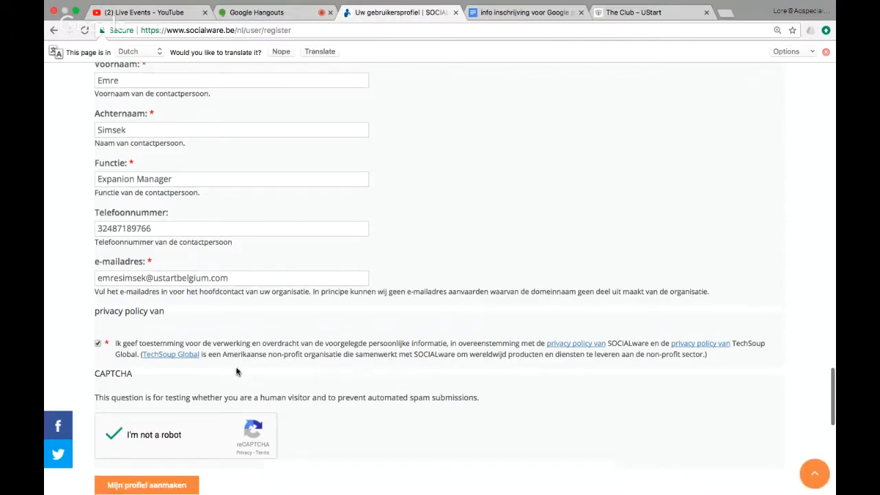
{"action": "scroll", "coordinate": [236, 371], "scroll_direction": "down", "scroll_amount": 2}
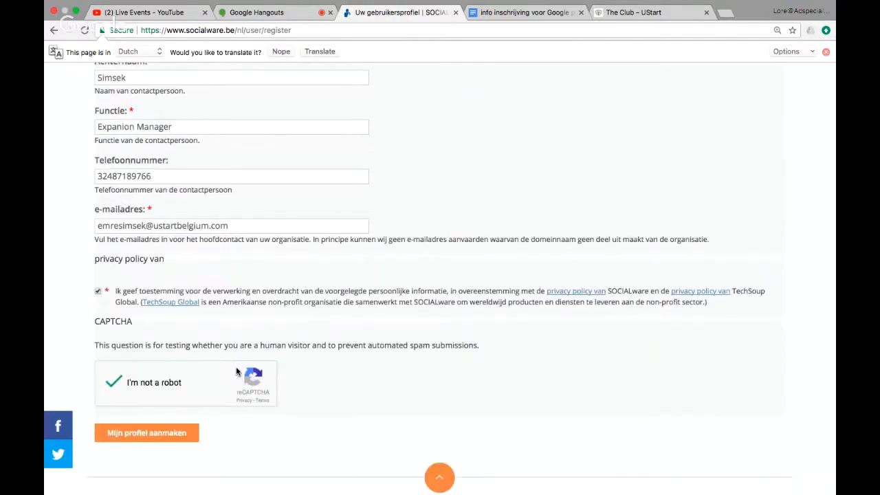
{"action": "scroll", "coordinate": [236, 371], "scroll_direction": "up", "scroll_amount": 15}
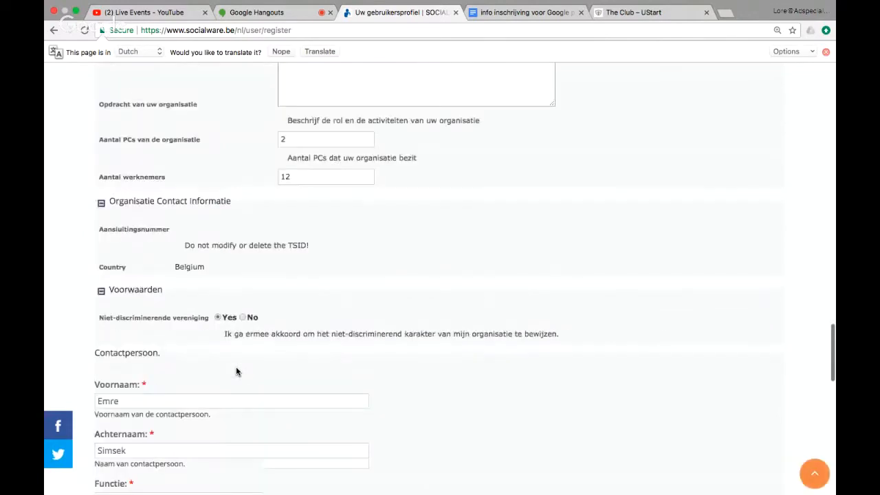
{"action": "scroll", "coordinate": [236, 371], "scroll_direction": "up", "scroll_amount": 15}
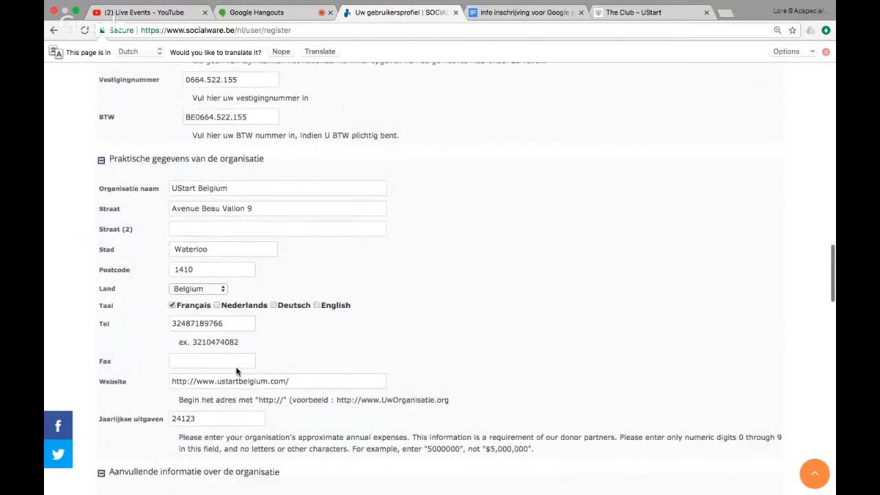
{"action": "scroll", "coordinate": [236, 372], "scroll_direction": "up", "scroll_amount": 15}
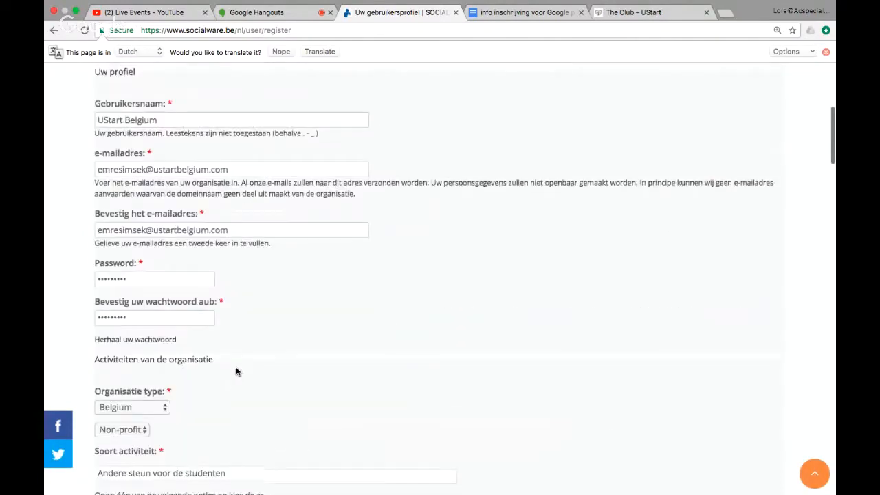
{"action": "scroll", "coordinate": [236, 371], "scroll_direction": "down", "scroll_amount": 3}
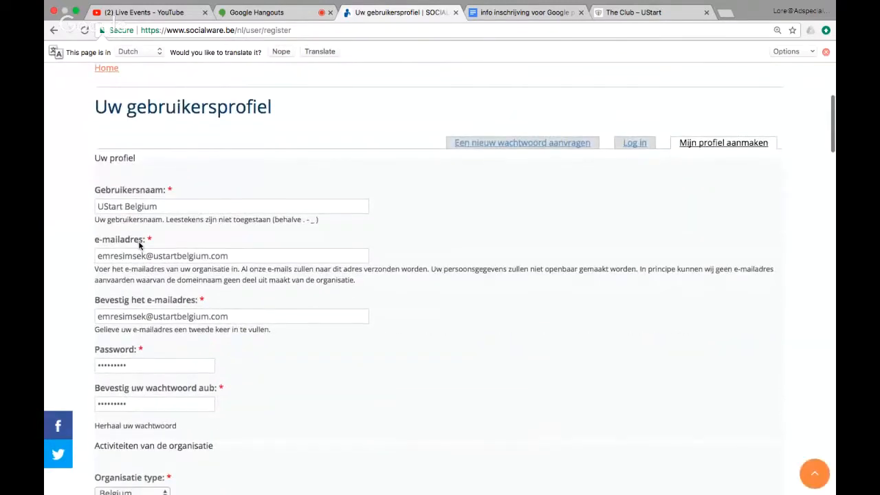
{"action": "scroll", "coordinate": [216, 303], "scroll_direction": "down", "scroll_amount": 7}
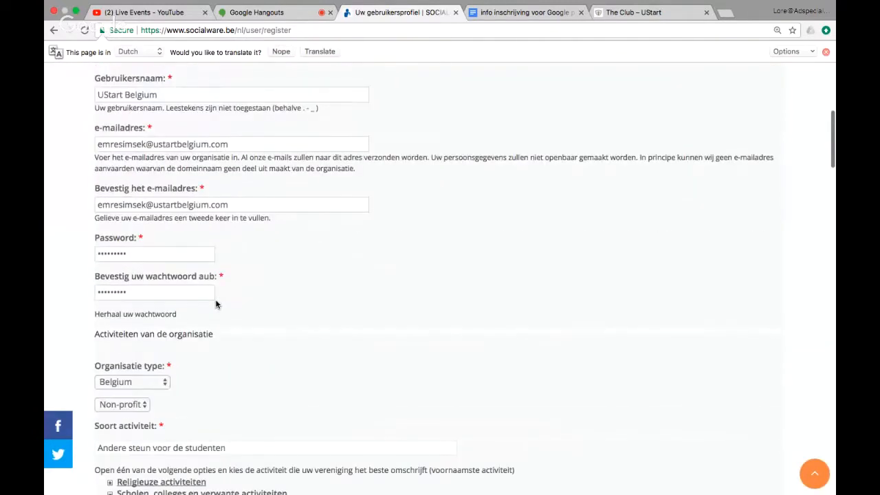
{"action": "scroll", "coordinate": [215, 303], "scroll_direction": "down", "scroll_amount": 1}
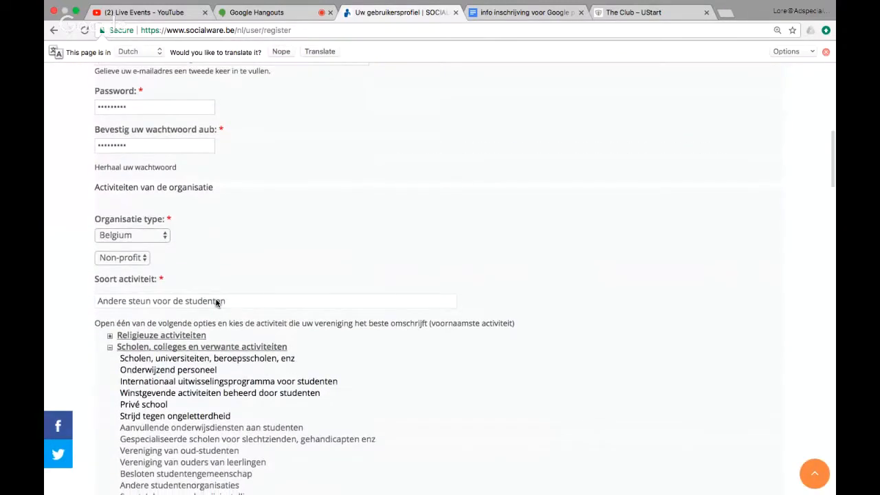
{"action": "scroll", "coordinate": [216, 303], "scroll_direction": "down", "scroll_amount": 2}
{"action": "scroll", "coordinate": [216, 303], "scroll_direction": "down", "scroll_amount": 10}
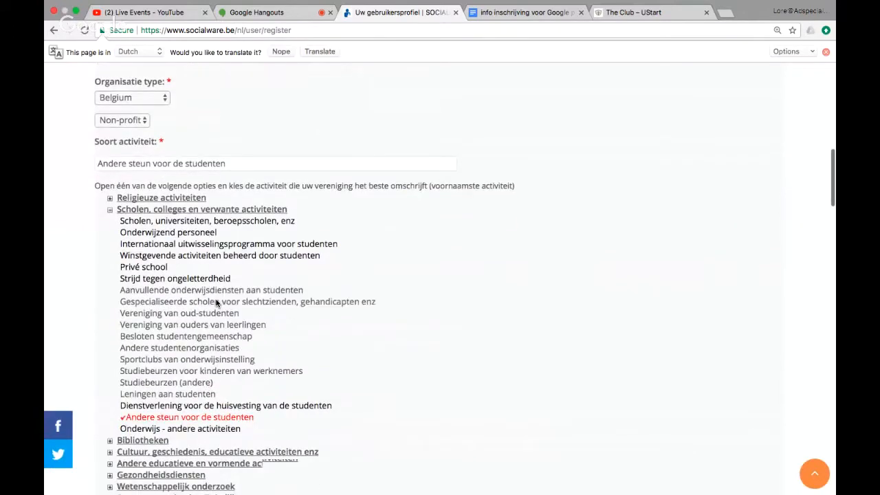
{"action": "scroll", "coordinate": [216, 303], "scroll_direction": "down", "scroll_amount": 20}
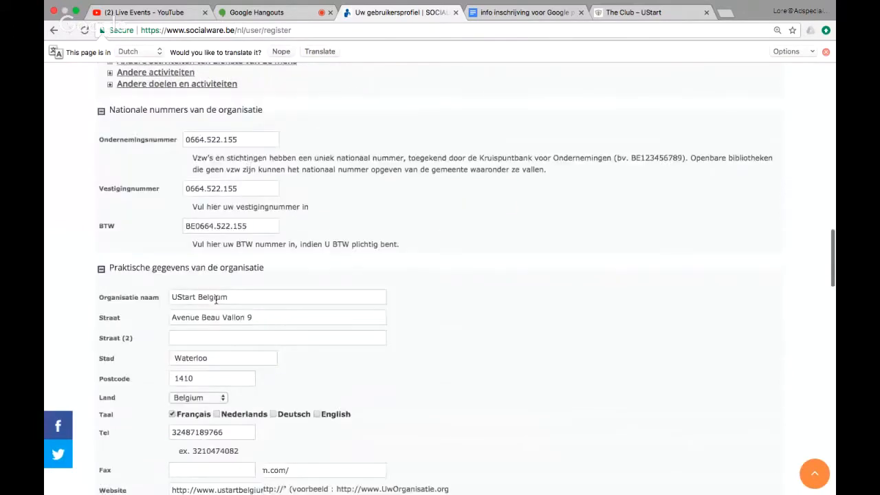
{"action": "scroll", "coordinate": [216, 303], "scroll_direction": "down", "scroll_amount": 20}
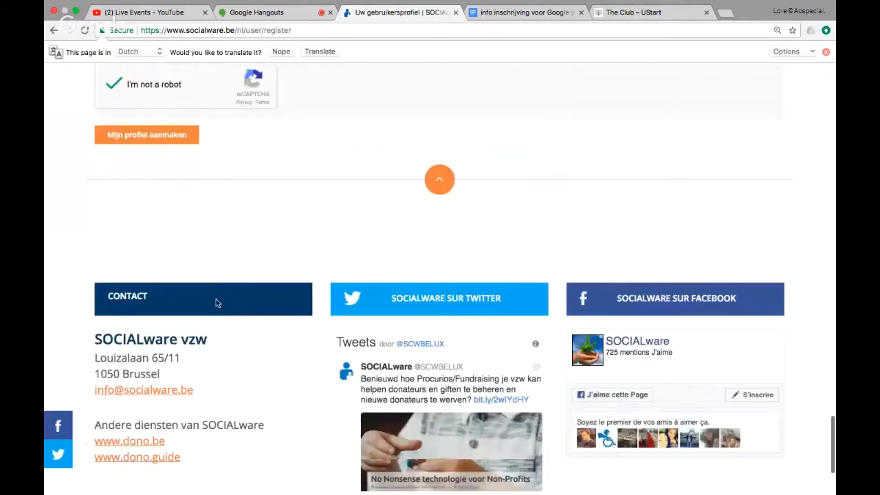
{"action": "scroll", "coordinate": [193, 194], "scroll_direction": "up", "scroll_amount": 3}
Submit the form with 'Mijn profiel aanmaken' and read through the thank-you page.
{"action": "left_click", "coordinate": [139, 200]}
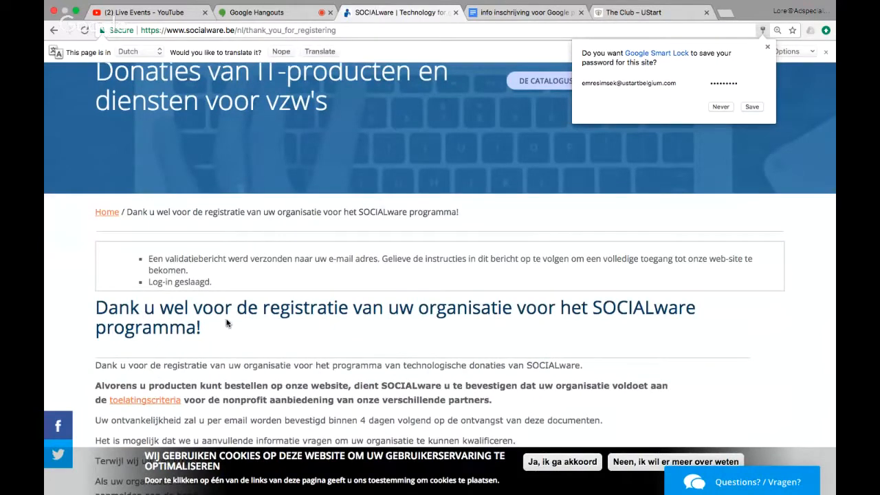
{"action": "scroll", "coordinate": [227, 323], "scroll_direction": "down", "scroll_amount": 1}
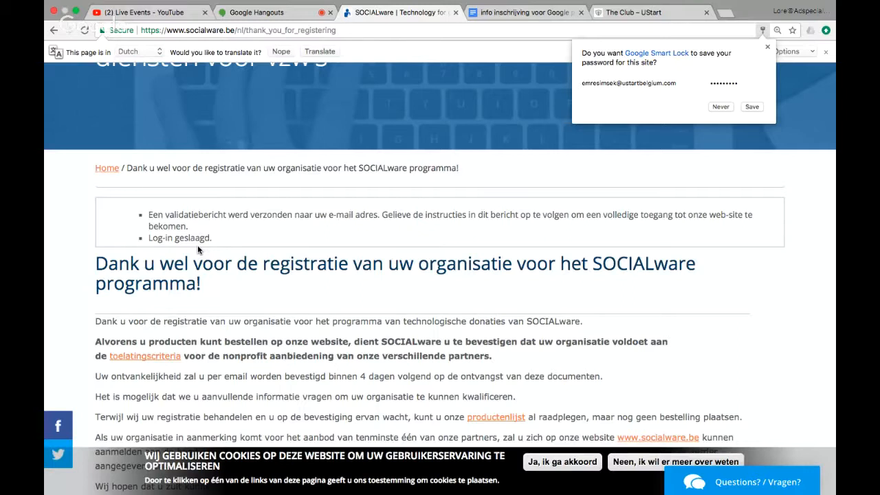
{"action": "scroll", "coordinate": [198, 249], "scroll_direction": "down", "scroll_amount": 1}
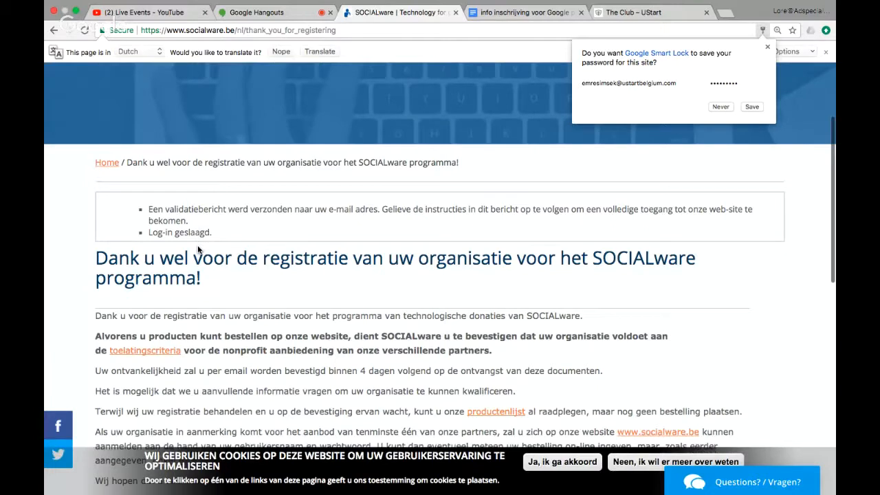
{"action": "scroll", "coordinate": [197, 249], "scroll_direction": "down", "scroll_amount": 2}
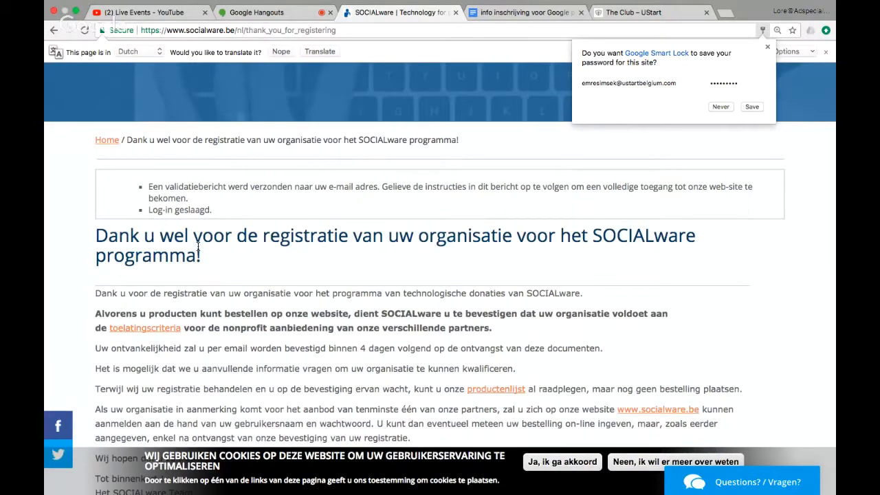
{"action": "scroll", "coordinate": [198, 246], "scroll_direction": "down", "scroll_amount": 3}
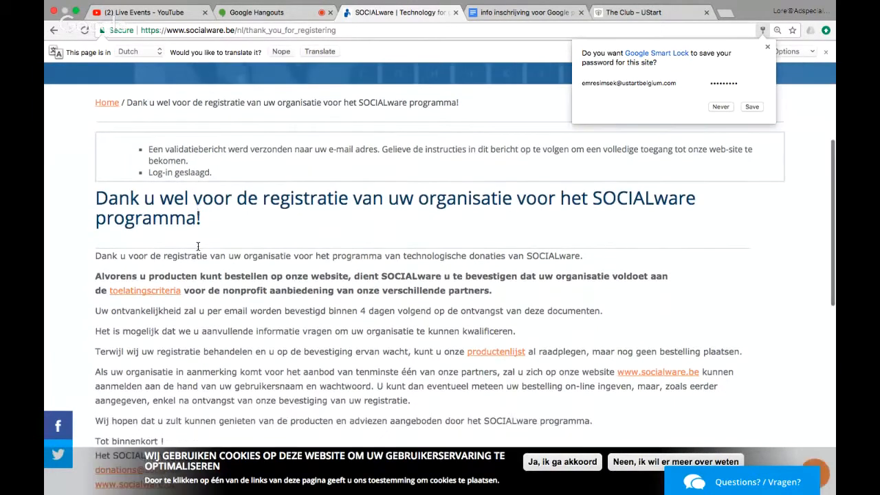
{"action": "scroll", "coordinate": [197, 246], "scroll_direction": "down", "scroll_amount": 3}
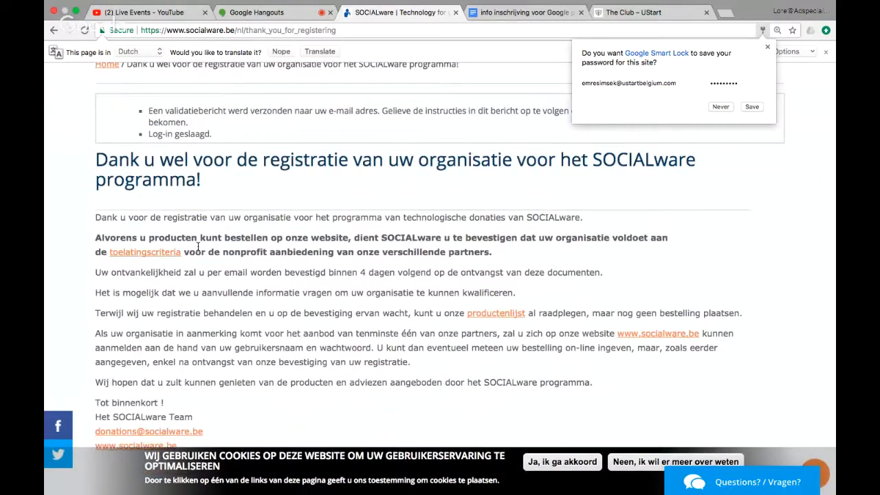
{"action": "scroll", "coordinate": [198, 246], "scroll_direction": "down", "scroll_amount": 2}
{"action": "scroll", "coordinate": [197, 246], "scroll_direction": "up", "scroll_amount": 3}
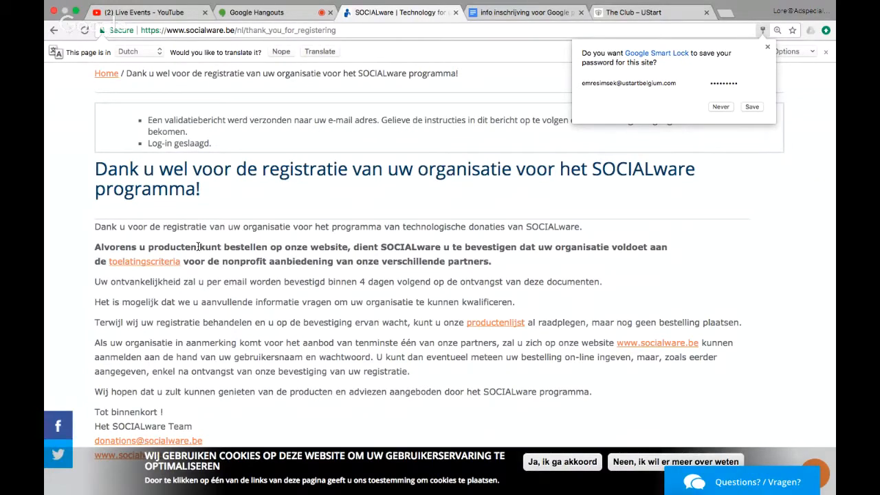
{"action": "key", "text": "ctrl+Up"}
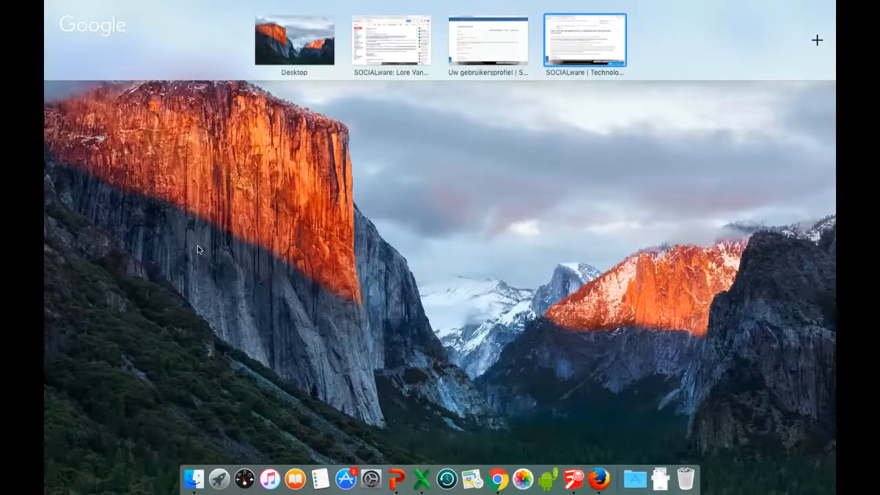
In Gmail, highlight the 'kopie van uw statuten op te sturen' request in the SOCIALware e-mail.
{"action": "left_click", "coordinate": [391, 41]}
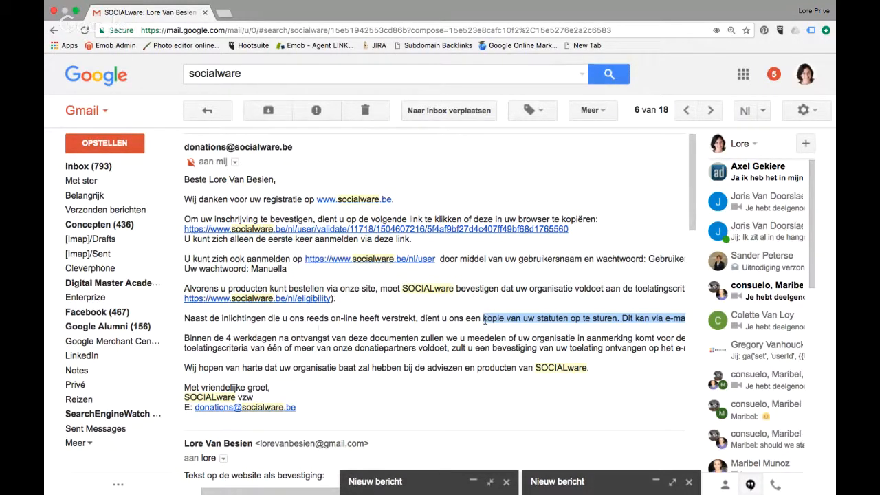
{"action": "left_click", "coordinate": [483, 317]}
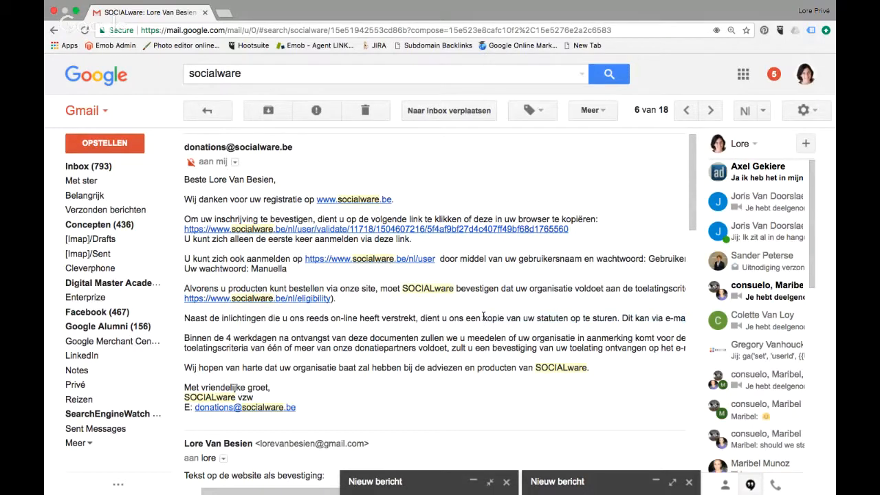
{"action": "left_click_drag", "start_coordinate": [483, 319], "coordinate": [615, 327]}
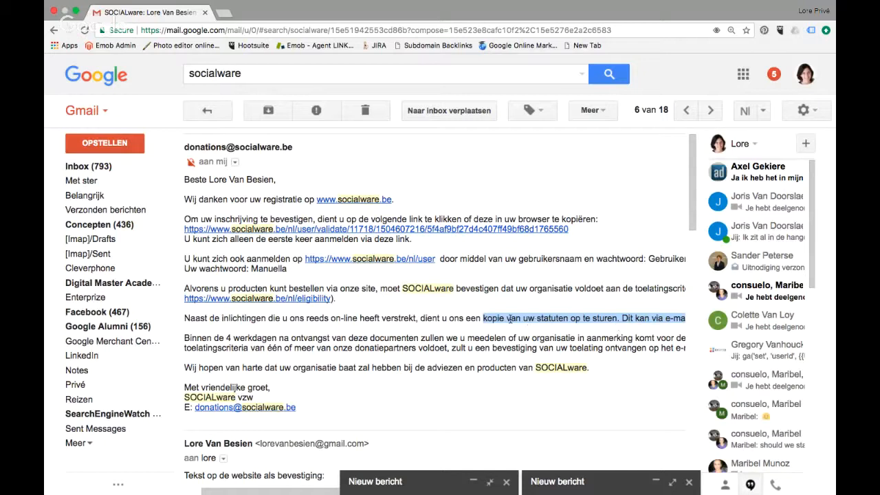
{"action": "scroll", "coordinate": [509, 318], "scroll_direction": "right", "scroll_amount": 1}
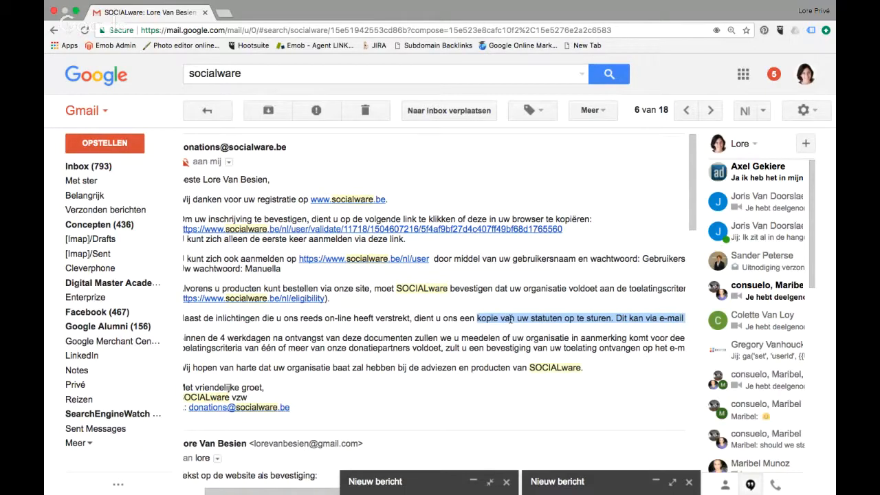
{"action": "scroll", "coordinate": [510, 319], "scroll_direction": "right", "scroll_amount": 5}
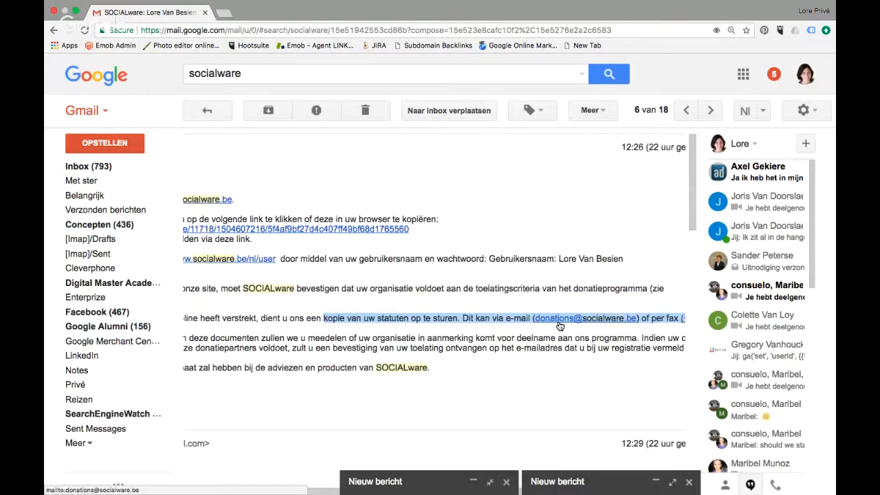
{"action": "scroll", "coordinate": [560, 326], "scroll_direction": "right", "scroll_amount": 3}
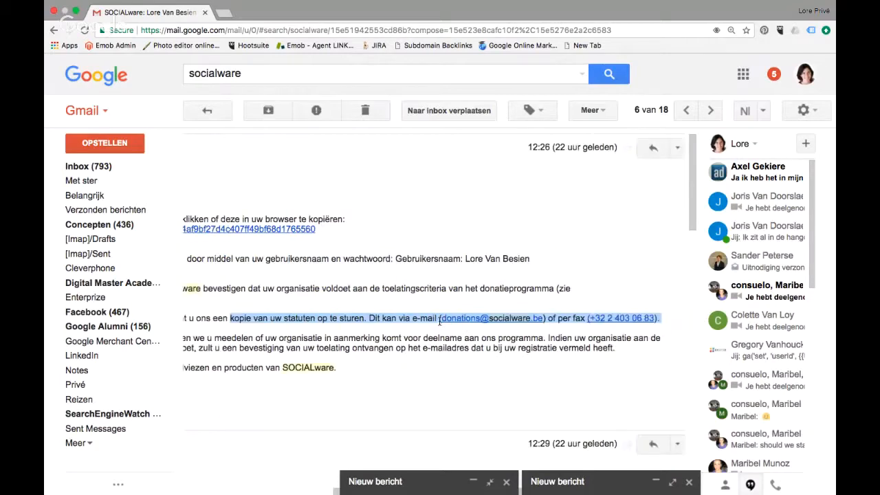
{"action": "scroll", "coordinate": [441, 320], "scroll_direction": "left", "scroll_amount": 4}
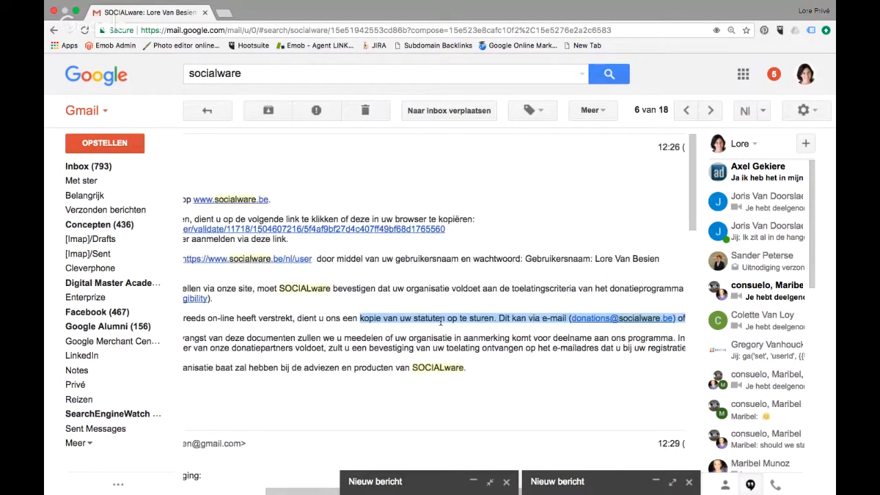
{"action": "scroll", "coordinate": [440, 320], "scroll_direction": "left", "scroll_amount": 5}
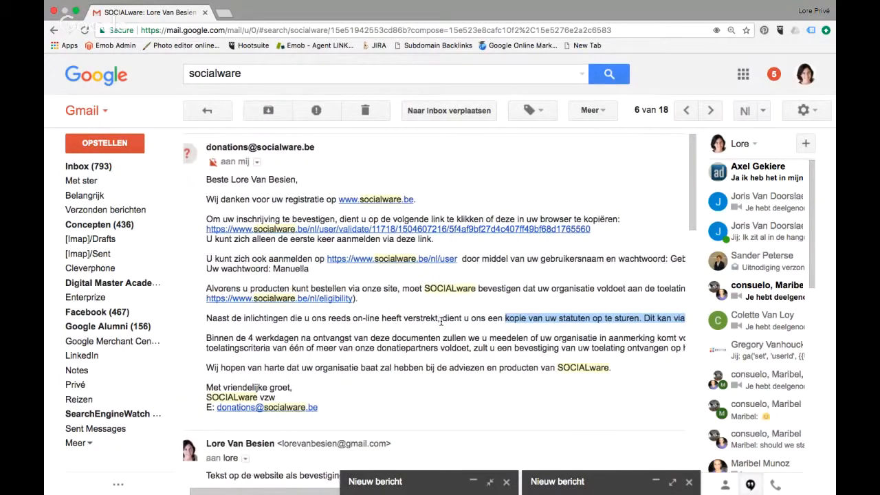
{"action": "scroll", "coordinate": [440, 321], "scroll_direction": "up", "scroll_amount": 1}
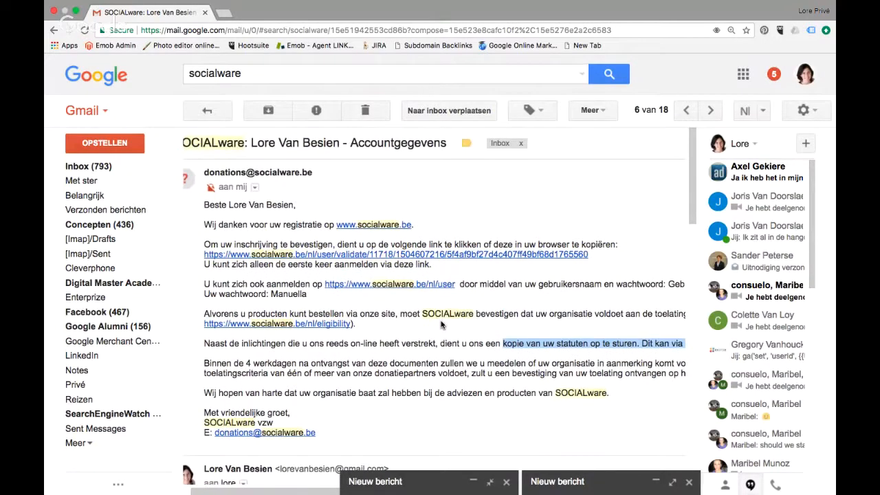